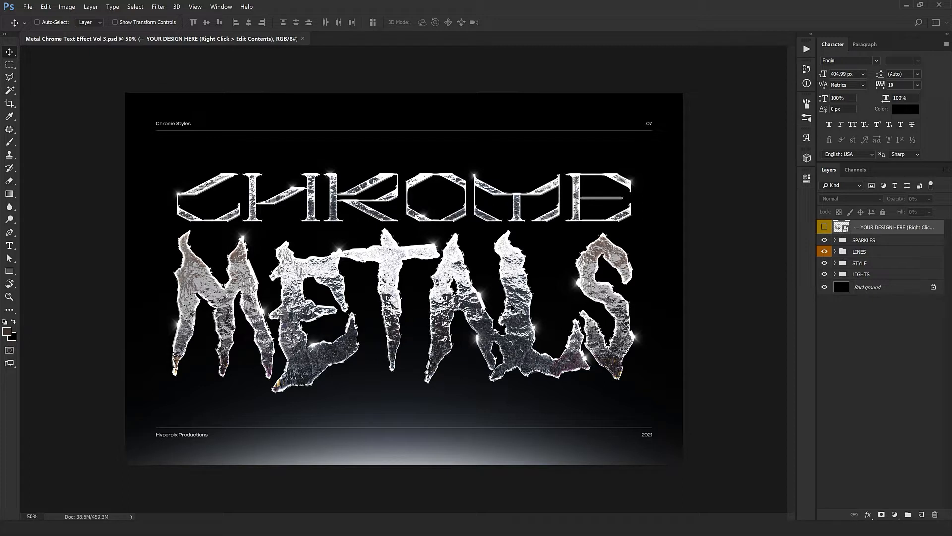
Step: Open the design smart object's contents for editing
right_click(903, 229)
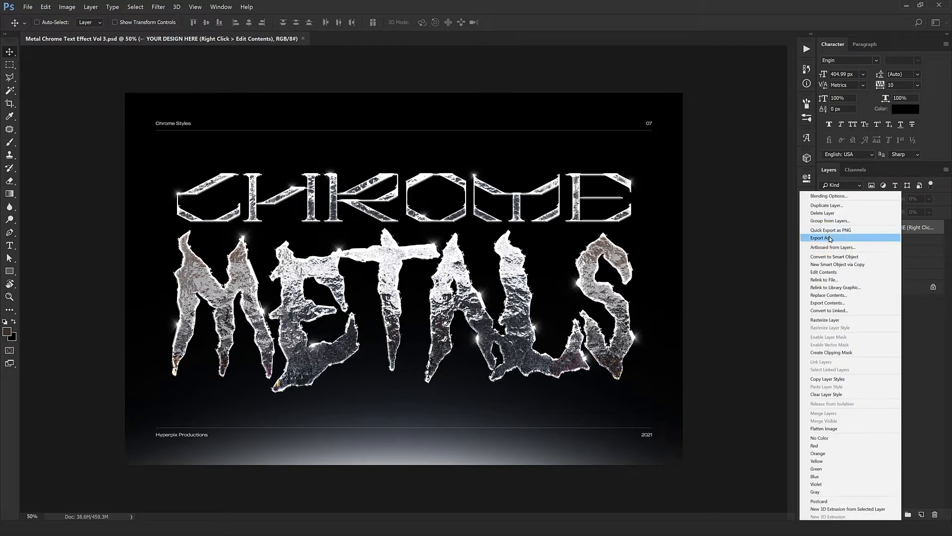
left_click(822, 274)
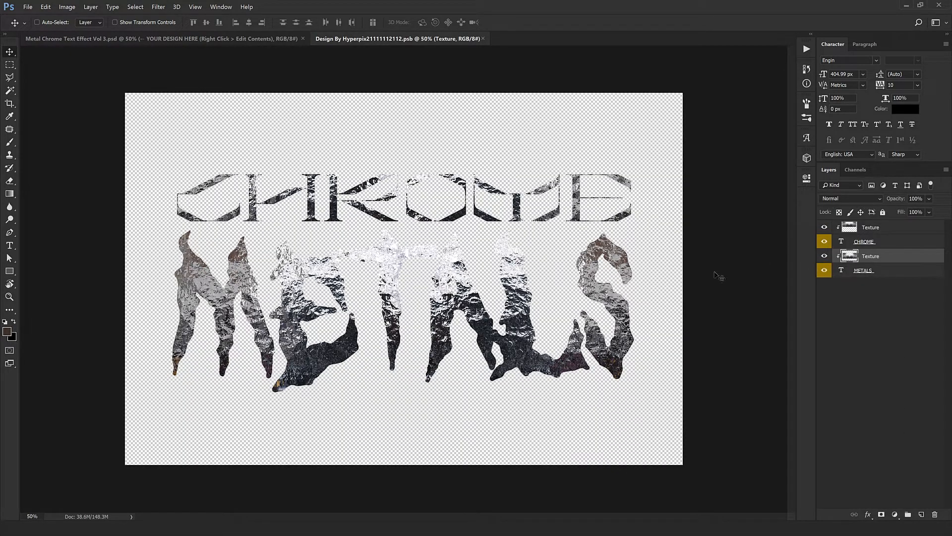
Step: Replace the CHROME text with METAL
left_click(873, 243)
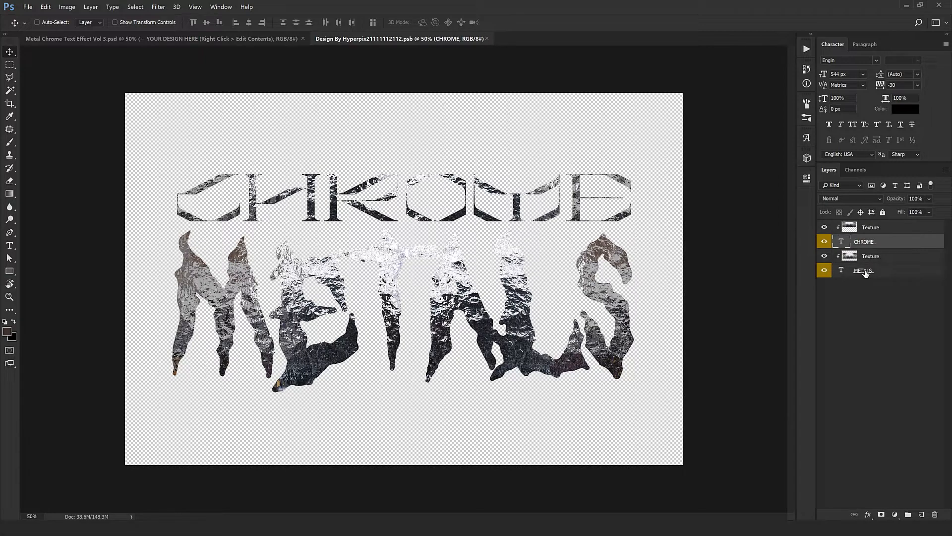
double_click(842, 243)
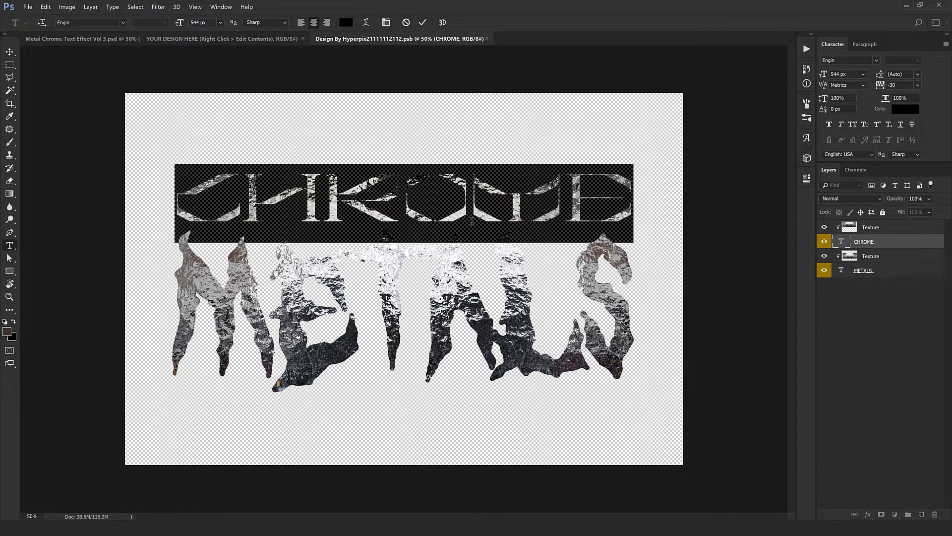
type("METAL")
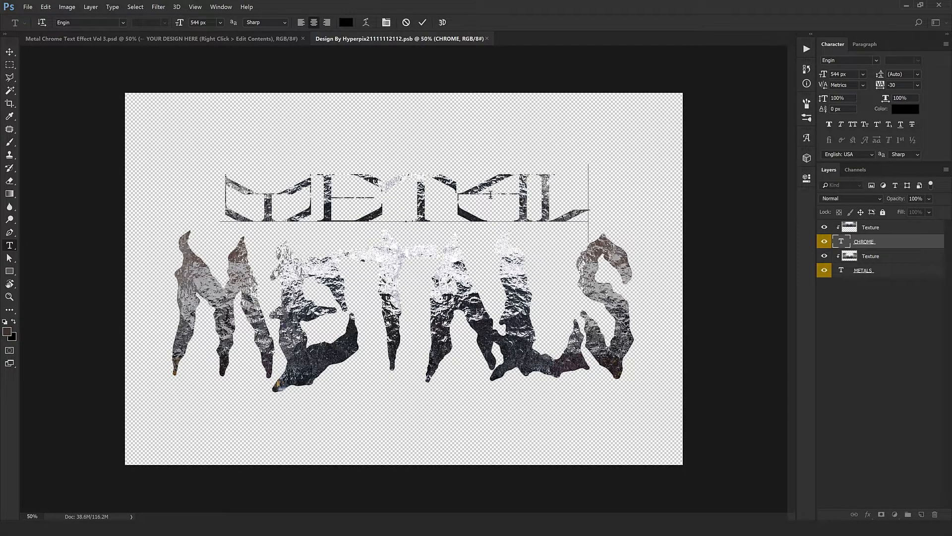
Step: Increase the METAL text's tracking to 30 and commit the text edit
key("ctrl+a")
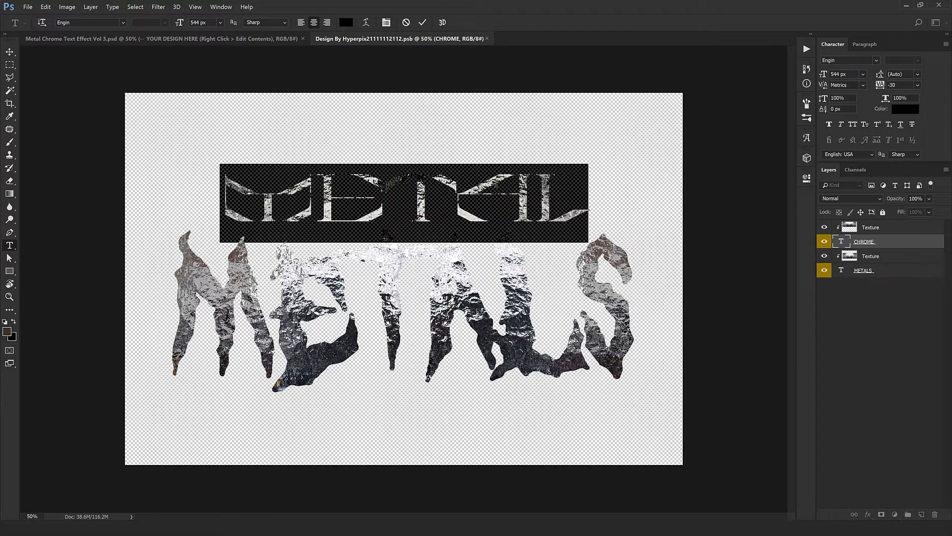
key("Up")
key("Up")
key("Up")
key("Up")
key("Up")
key("Up")
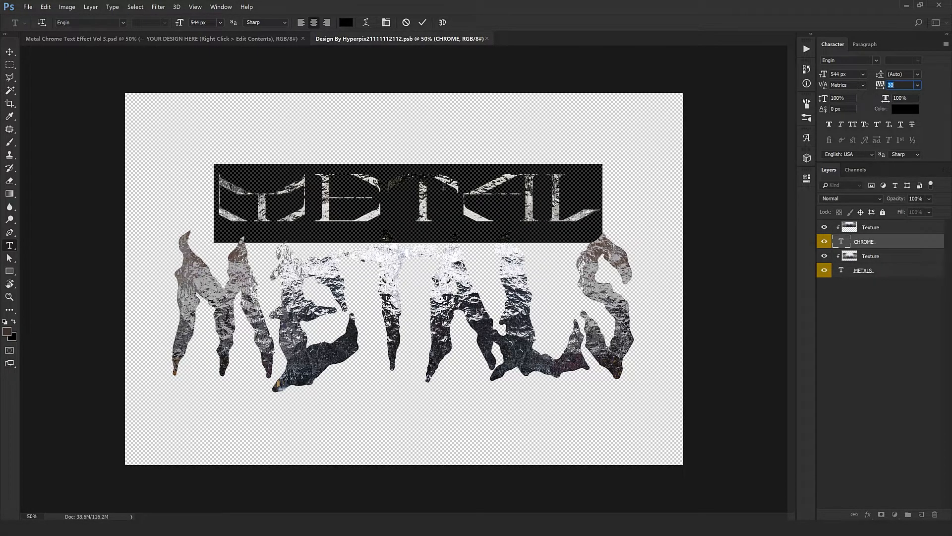
left_click(410, 195)
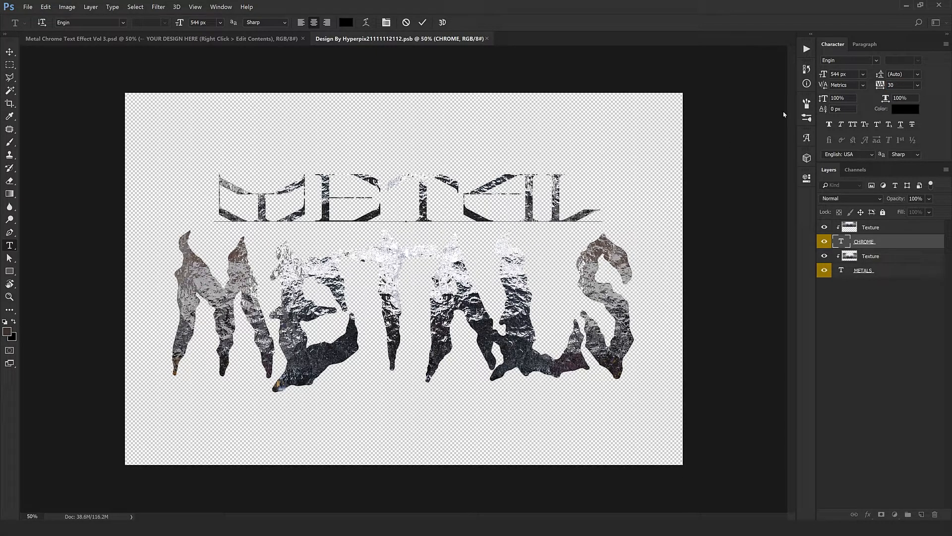
key("ctrl+Return")
Step: Replace the METALS text with STYLES and commit the edit
key("v")
left_click(844, 271)
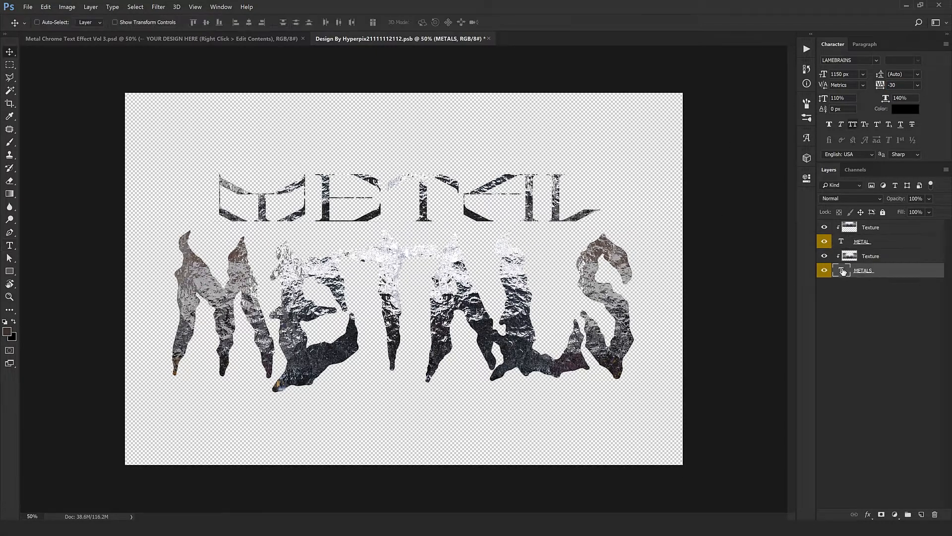
double_click(840, 272)
type("S")
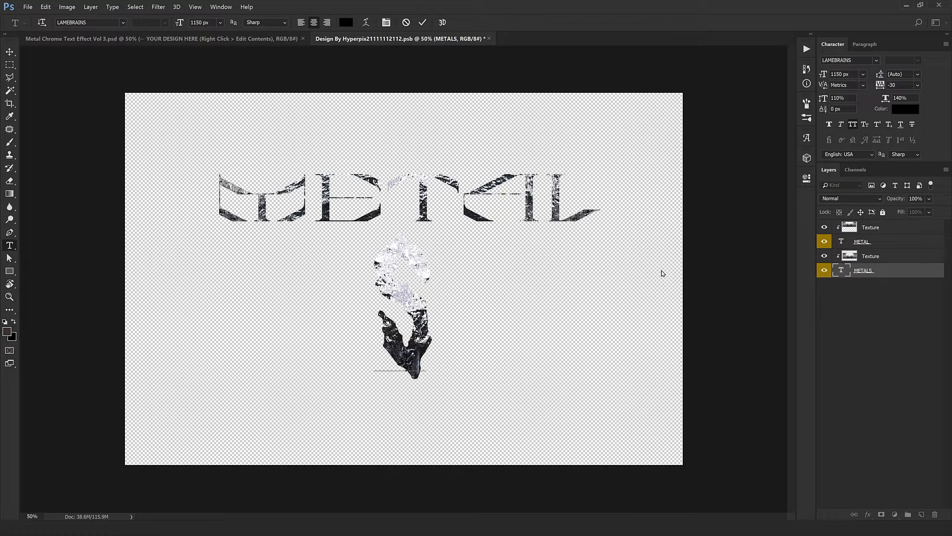
type("TYLES")
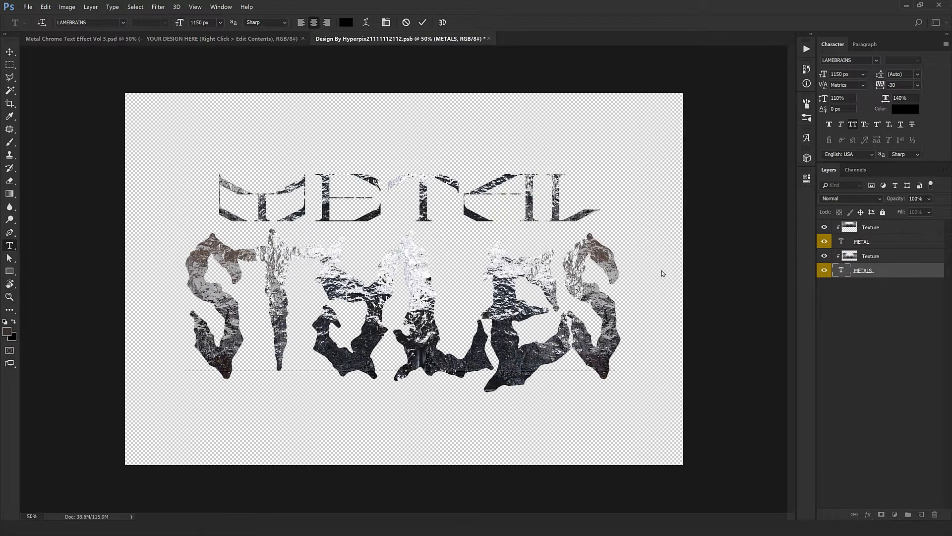
key("ctrl+Return")
key("v")
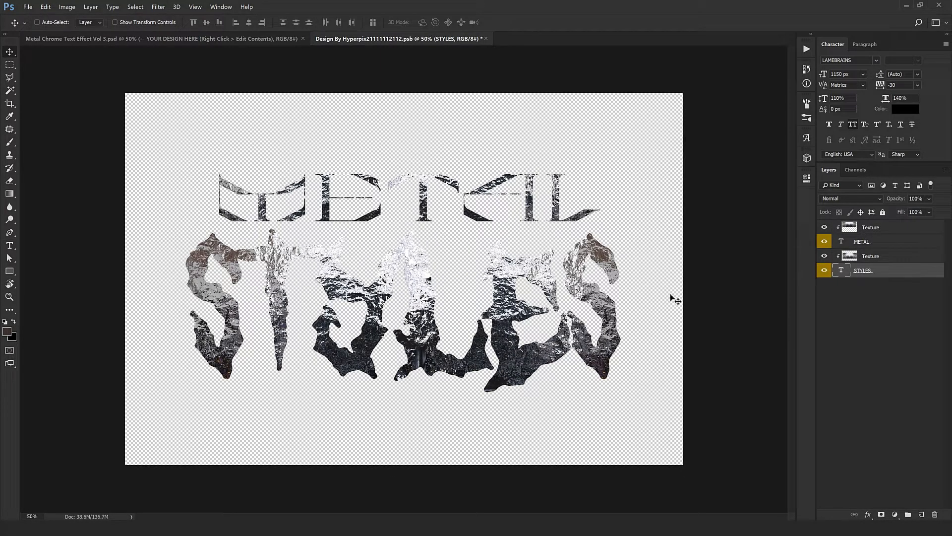
Step: Move the upper Texture layer down and scale it to about 79% to fit the METAL word
left_click(873, 227)
left_click_drag(452, 213, 452, 224)
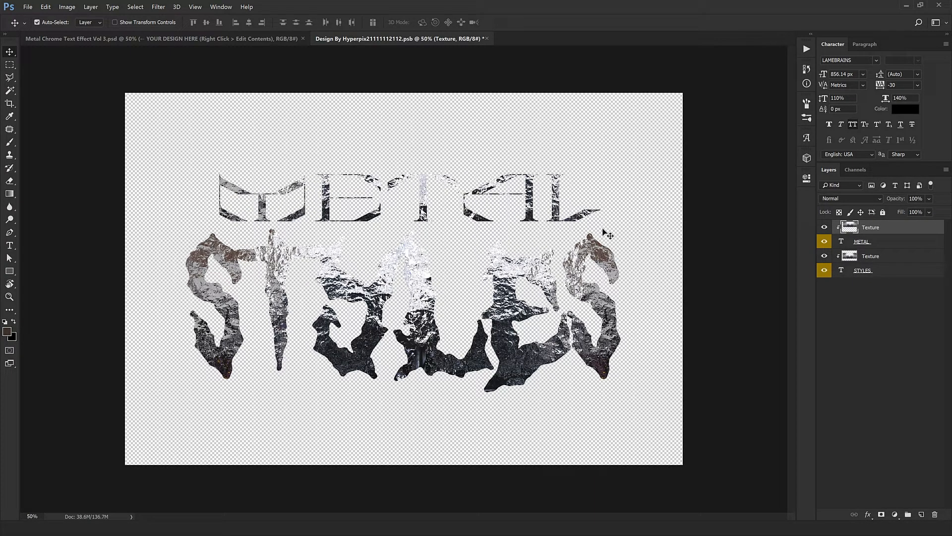
key("ctrl+t")
left_click_drag(708, 304, 585, 244)
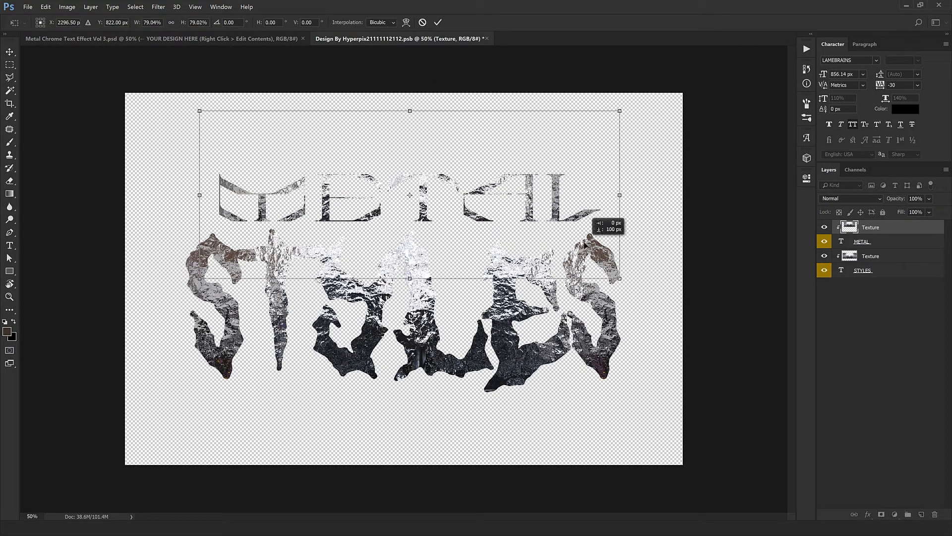
key("Return")
Step: Scale the lower Texture layer to about 88% and reposition it over the STYLES word
left_click(883, 256)
key("ctrl+t")
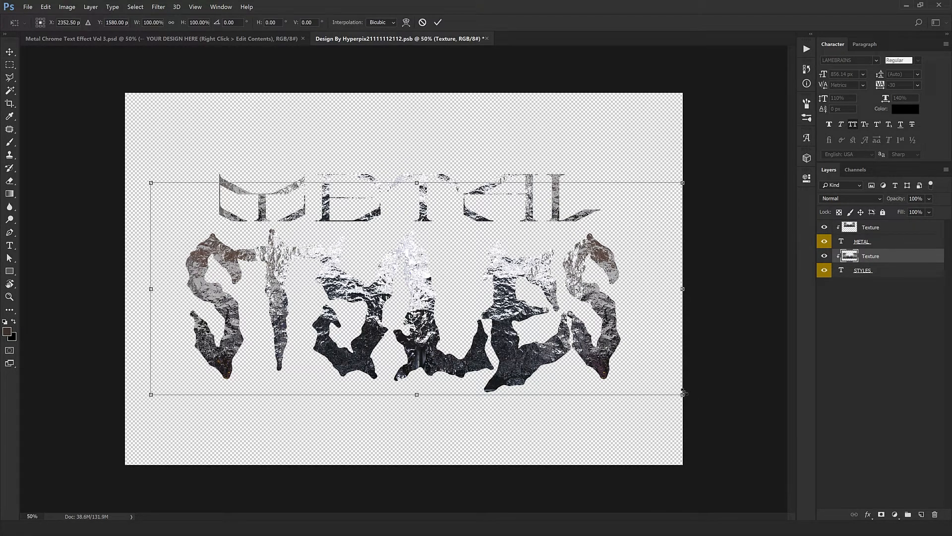
left_click_drag(683, 393, 625, 367)
left_click_drag(583, 325, 595, 350)
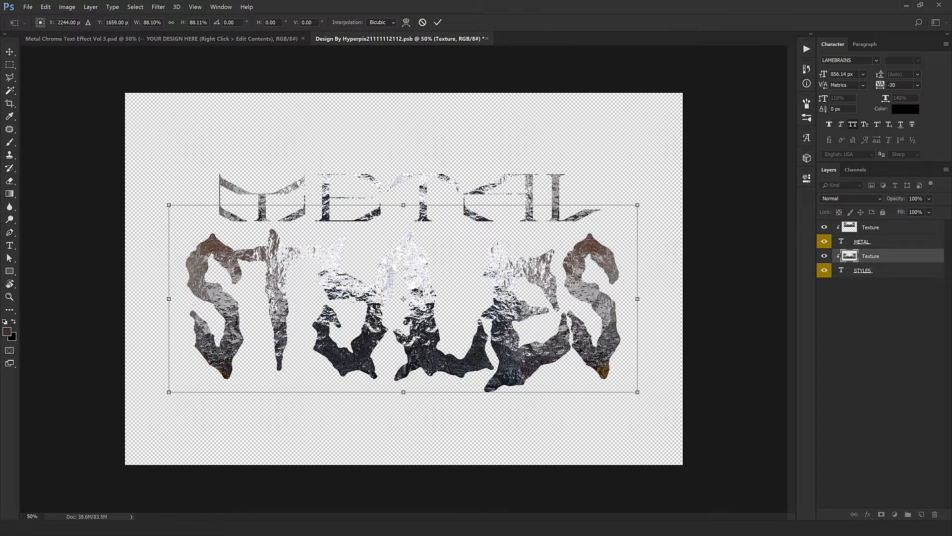
key("Return")
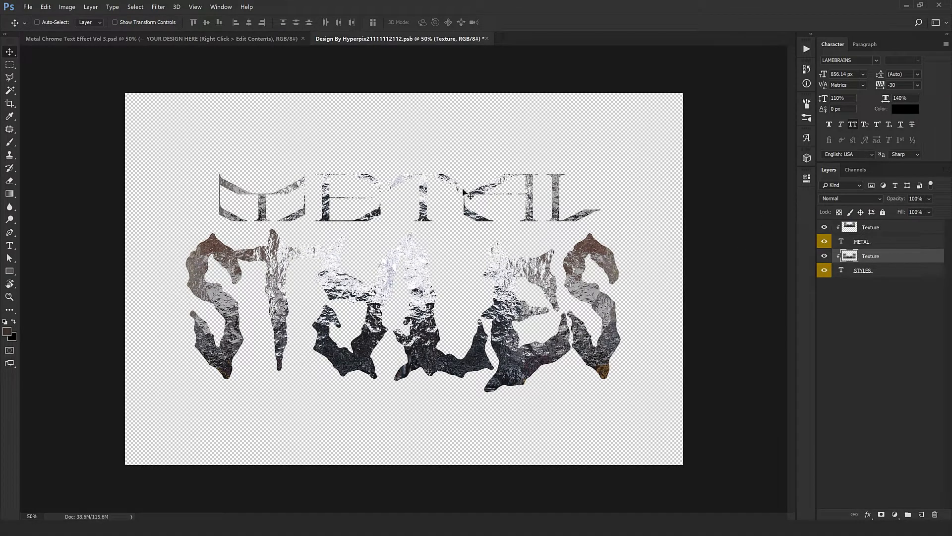
Step: Close the smart object document and save its changes
left_click(487, 38)
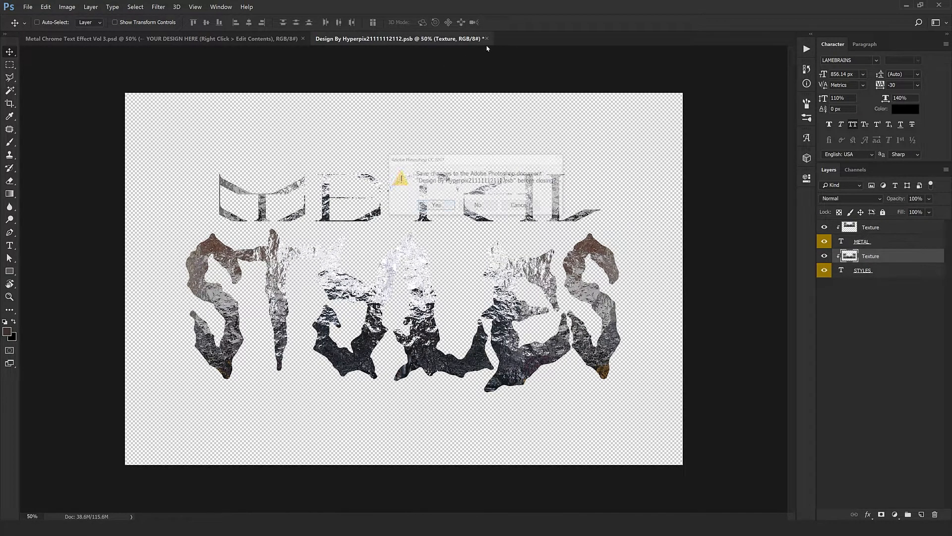
left_click(421, 205)
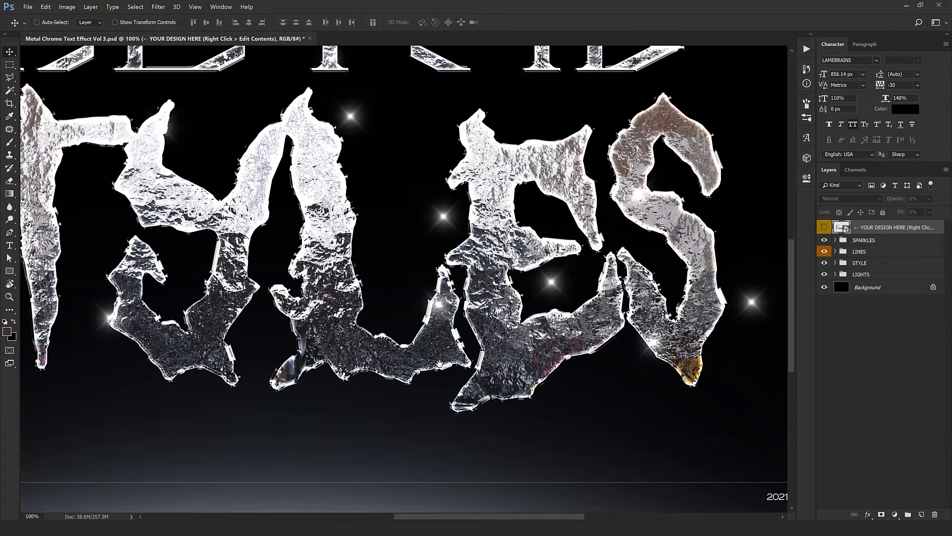
Step: Expand the SPARKLES group and move the first sparkle layers to new spots around the lettering
left_click_drag(343, 334, 401, 264)
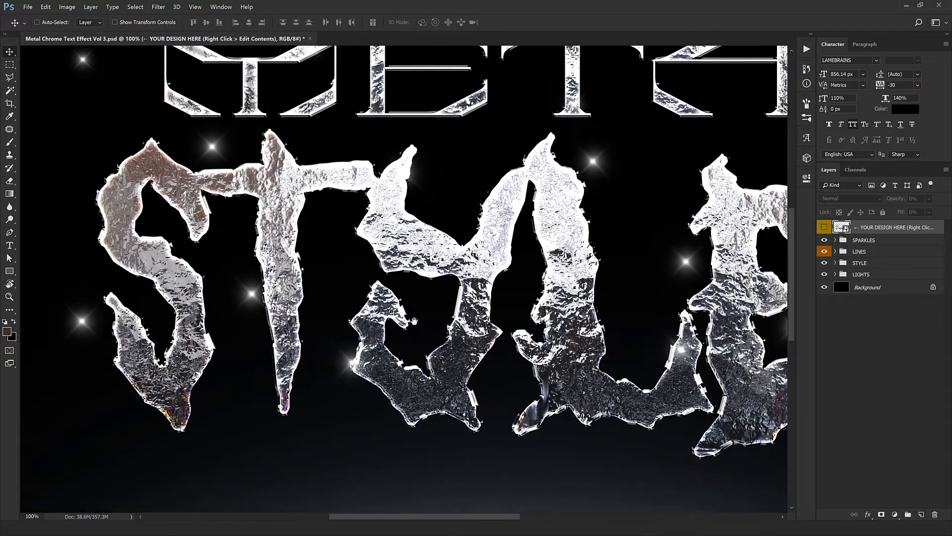
scroll(422, 325, "down", 2)
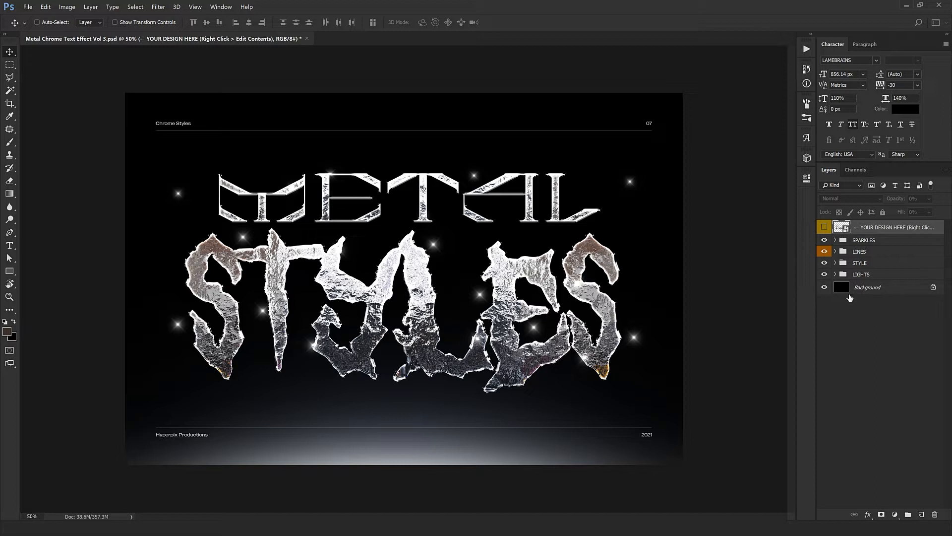
left_click(836, 241)
left_click(871, 253)
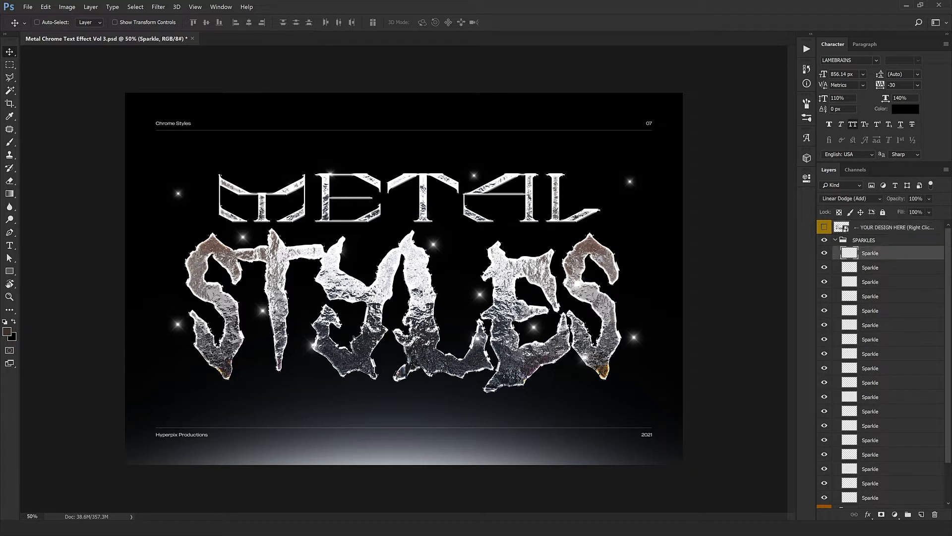
left_click_drag(436, 305, 221, 334)
left_click(877, 269)
mouse_move(531, 385)
left_mouse_down()
mouse_move(596, 362)
mouse_move(530, 396)
mouse_move(526, 381)
left_mouse_up()
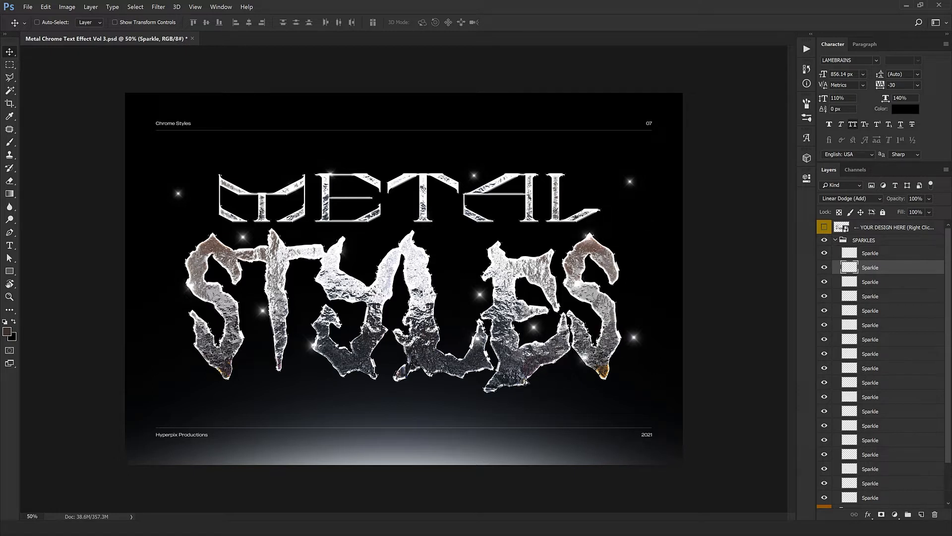
Step: Move more sparkle layers to new positions around the letters
left_click(880, 282)
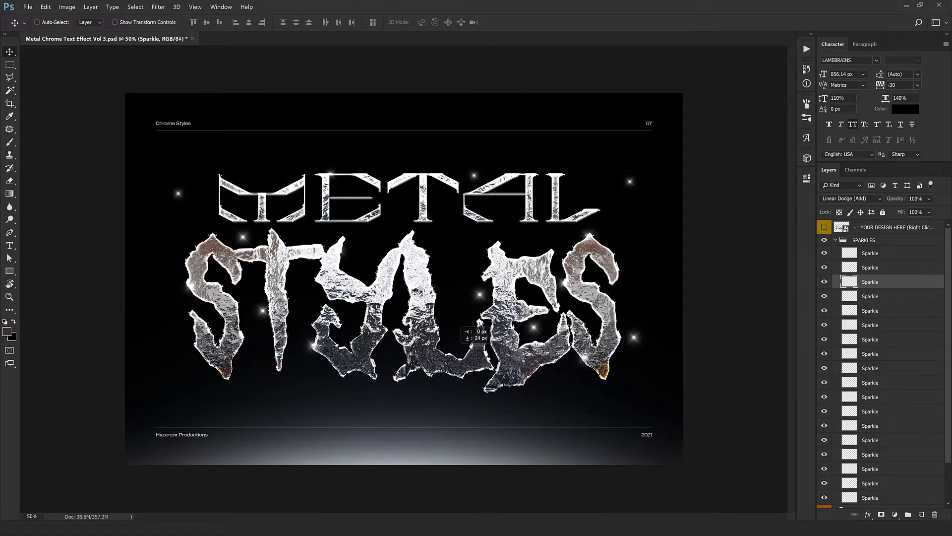
left_click(893, 299)
left_click_drag(417, 350, 339, 388)
left_click(882, 312)
mouse_move(427, 396)
left_mouse_down()
mouse_move(385, 396)
mouse_move(419, 361)
mouse_move(419, 382)
left_mouse_up()
left_click(895, 329)
left_click(904, 338)
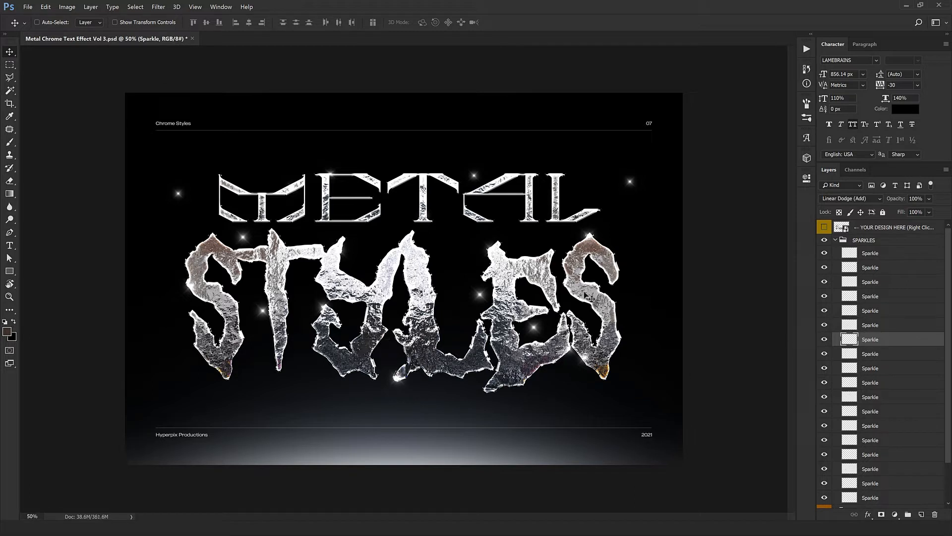
left_click_drag(425, 331, 256, 176)
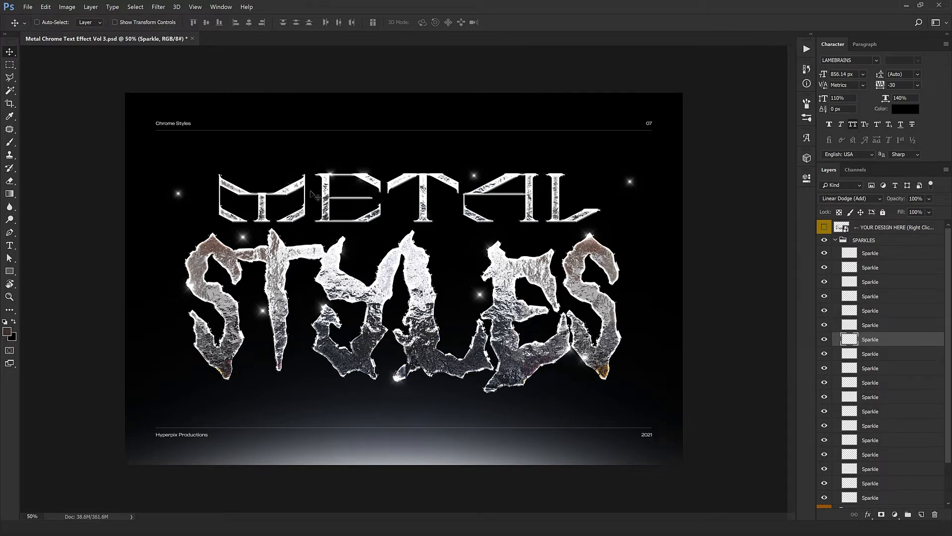
Step: Delete the remaining lower sparkle layers from the SPARKLES group
left_click(881, 353)
scroll(885, 427, "down", 3)
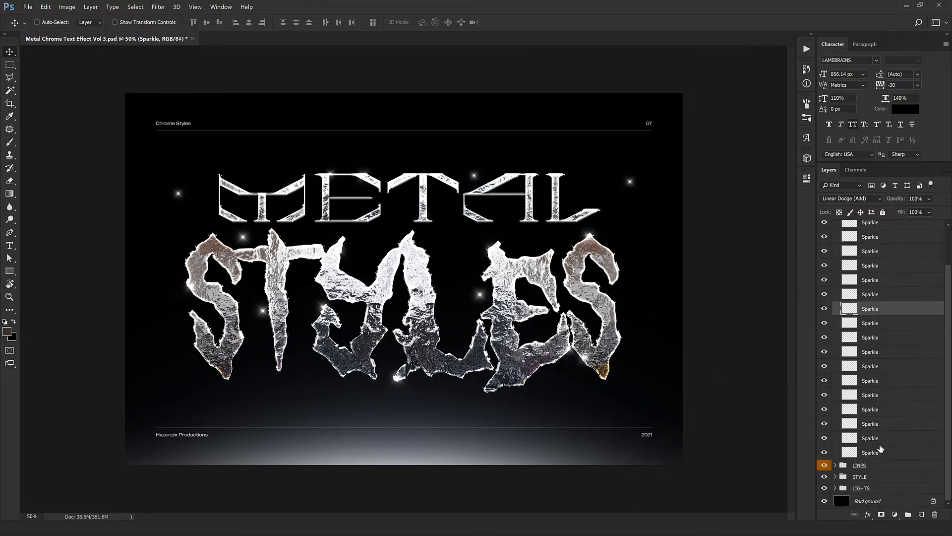
left_click(882, 452, "shift")
left_click(937, 514)
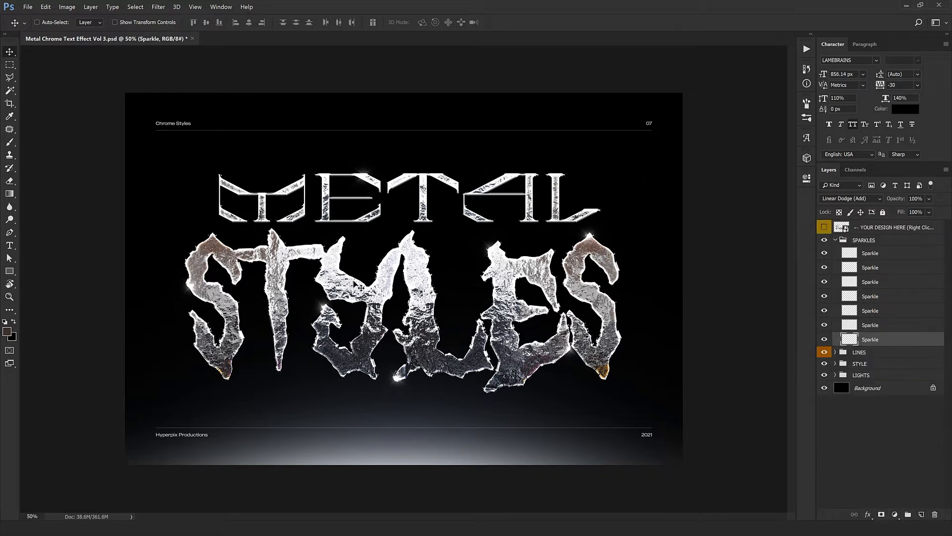
key("ctrl+z")
key("ctrl+z")
left_click_drag(265, 448, 406, 451)
left_click(840, 241)
left_click(836, 240)
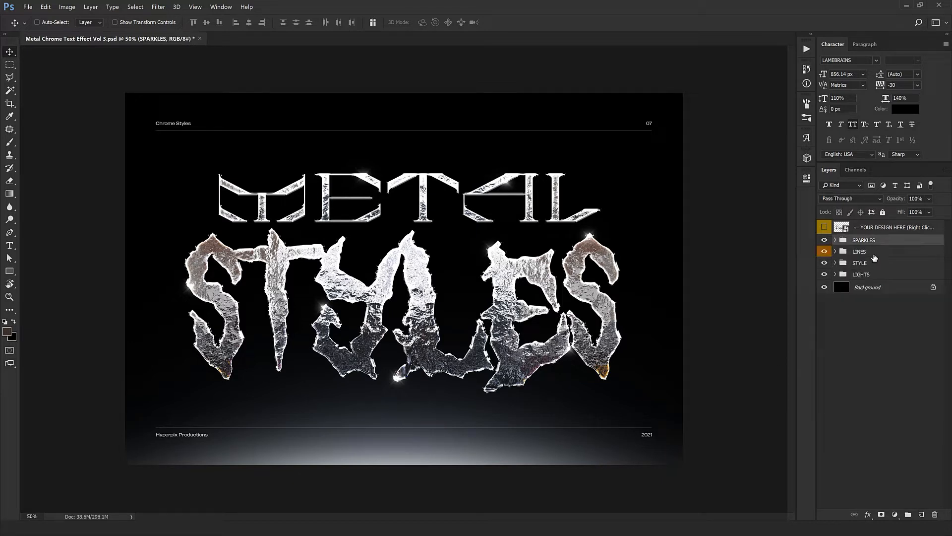
Step: Inspect the text layers inside the LINES group's LINE - TOP folder
left_click(874, 254)
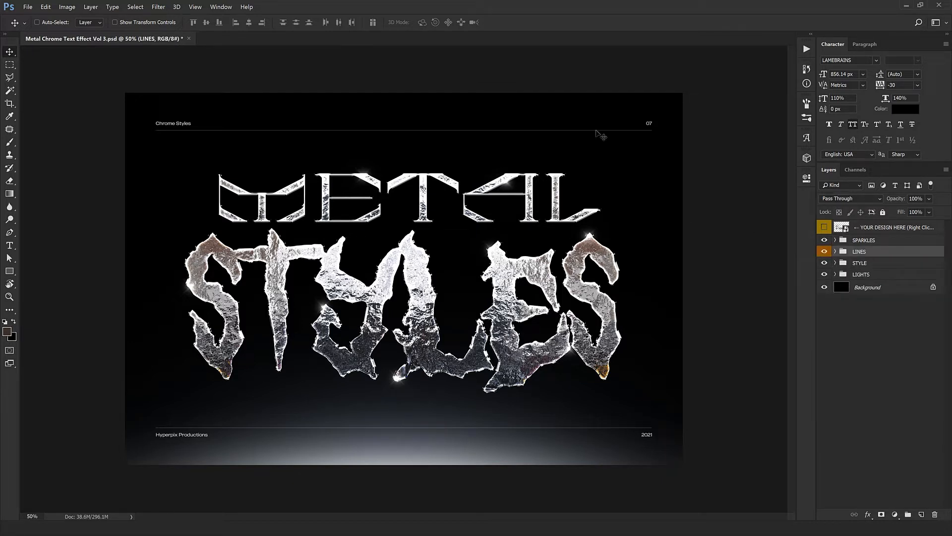
left_click(836, 252)
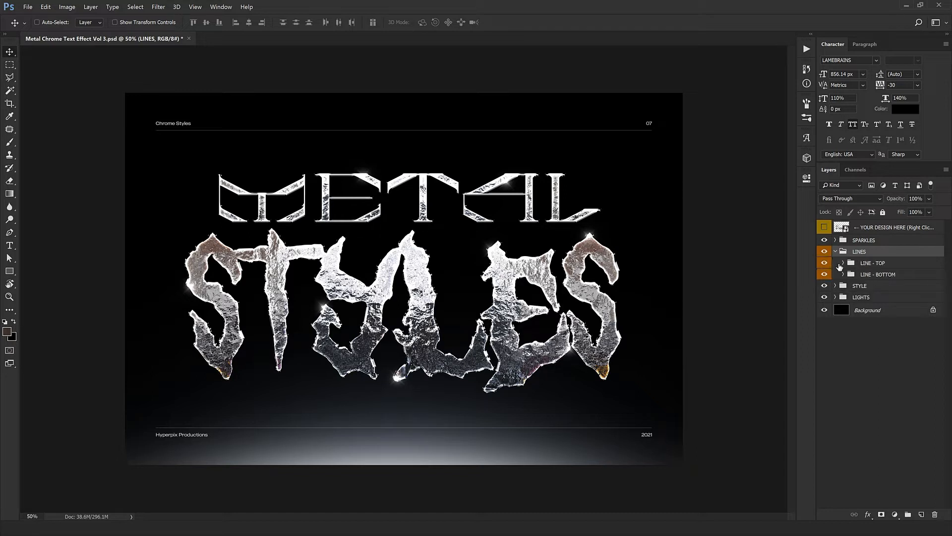
left_click(841, 266)
left_click(843, 263)
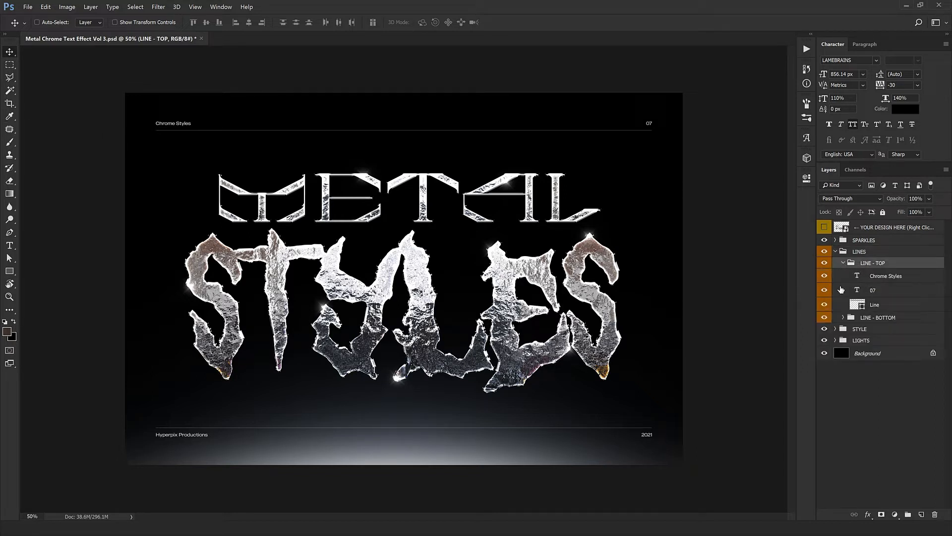
double_click(858, 278)
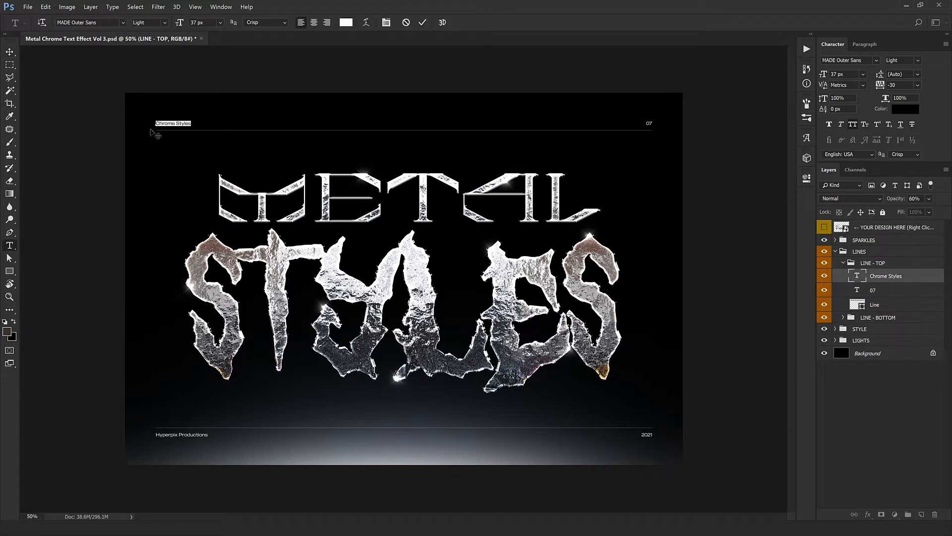
left_click(891, 289)
key("v")
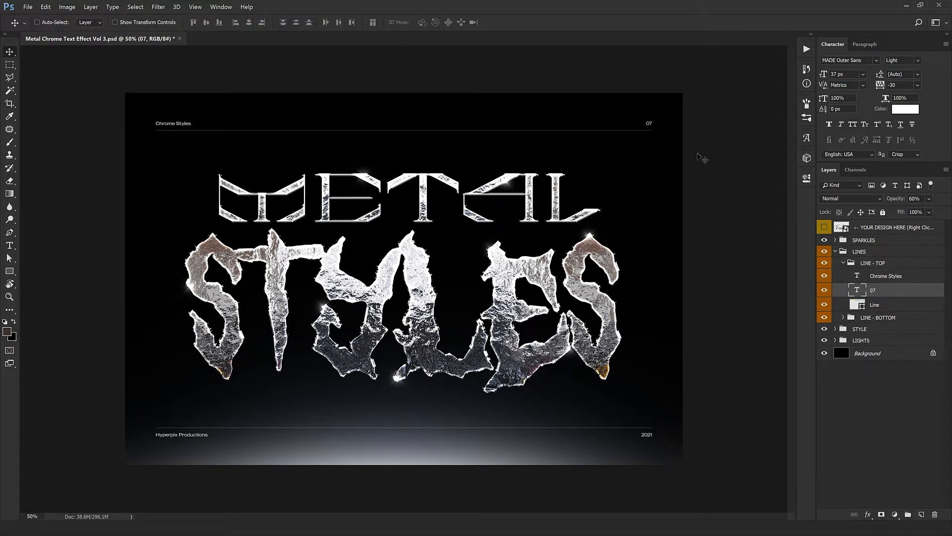
left_click(842, 264)
left_click(840, 253)
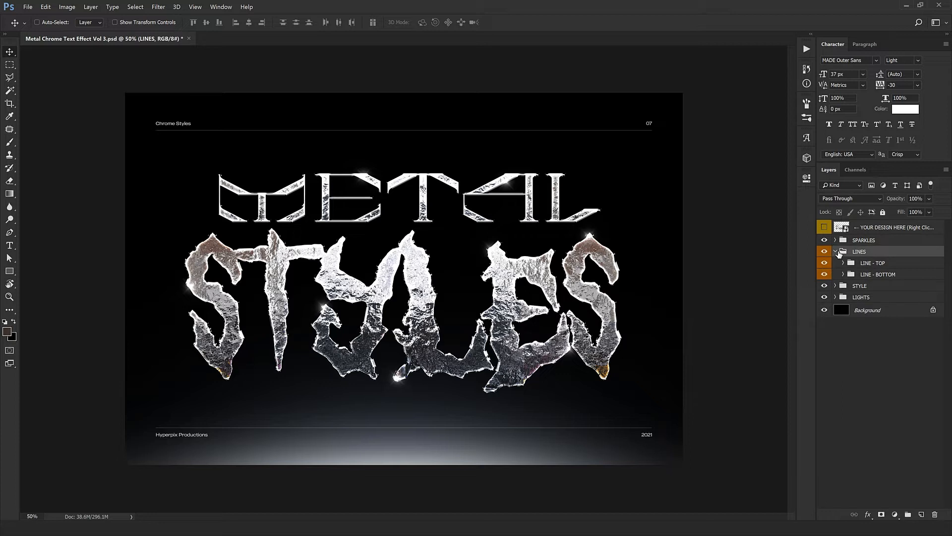
Step: Collapse the LINES group and toggle its visibility off and back on to compare
left_click(836, 252)
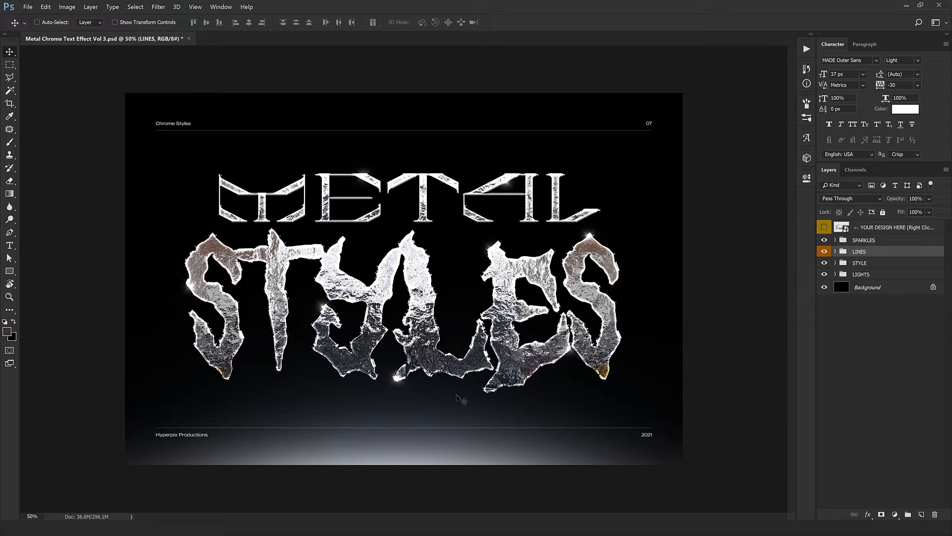
left_click(825, 252)
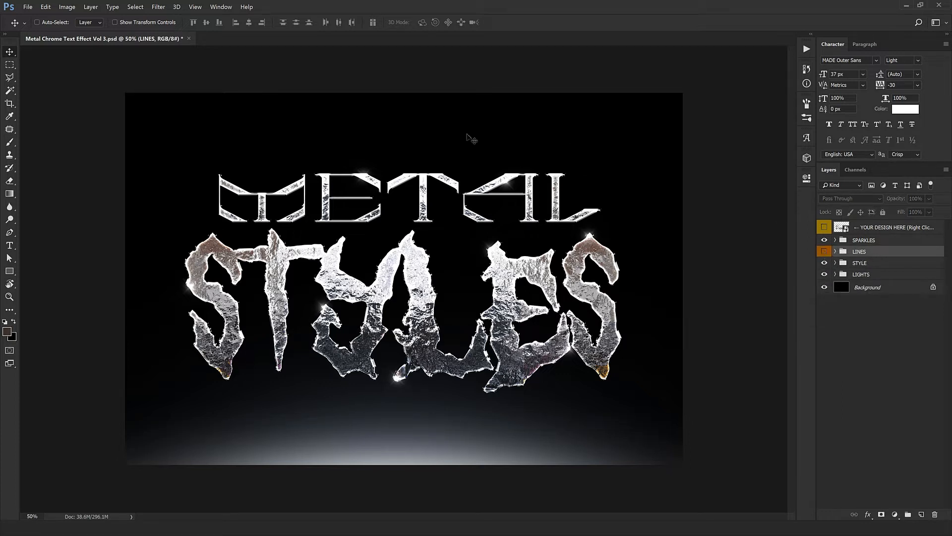
left_click(824, 252)
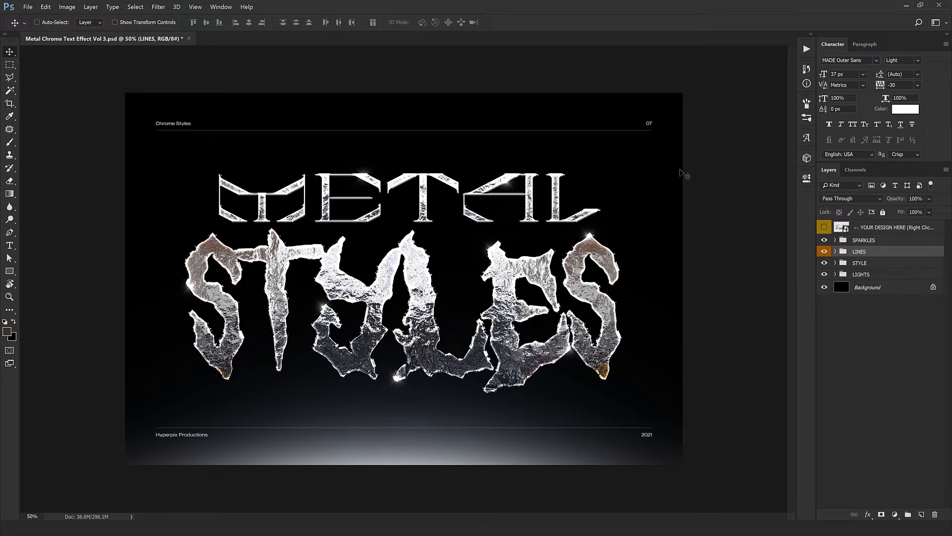
Step: Expand the STYLE group to inspect its Design by Hyperpix layers, then collapse it
left_click(842, 267)
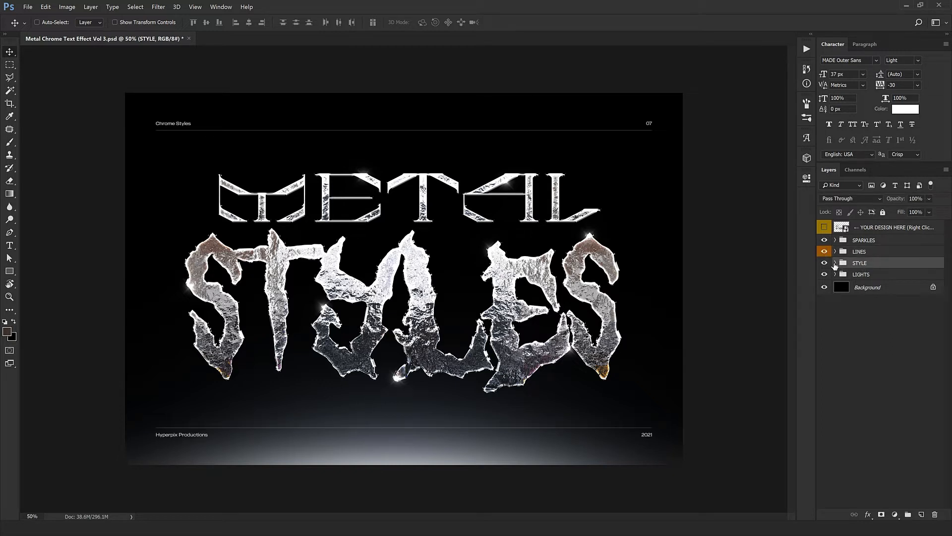
left_click(836, 263)
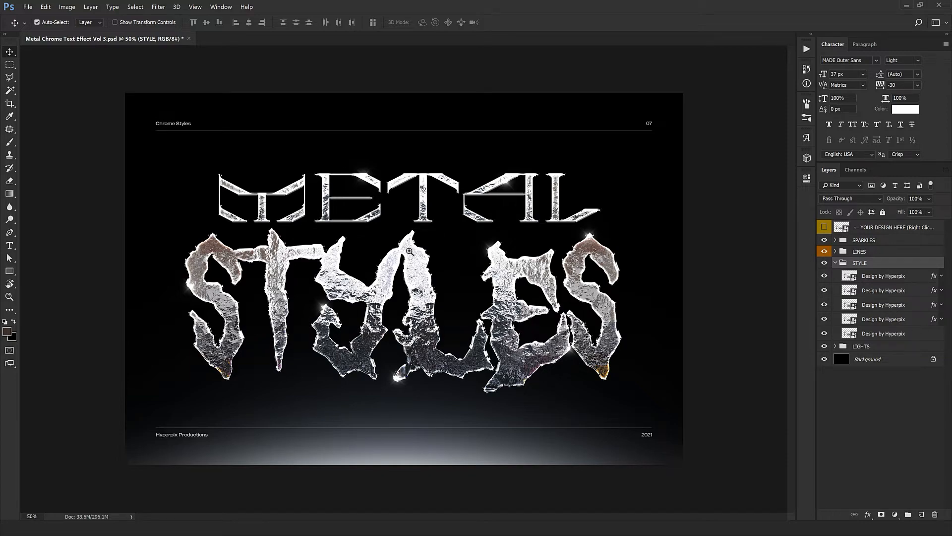
scroll(406, 249, "up", 2)
scroll(330, 382, "down", 2)
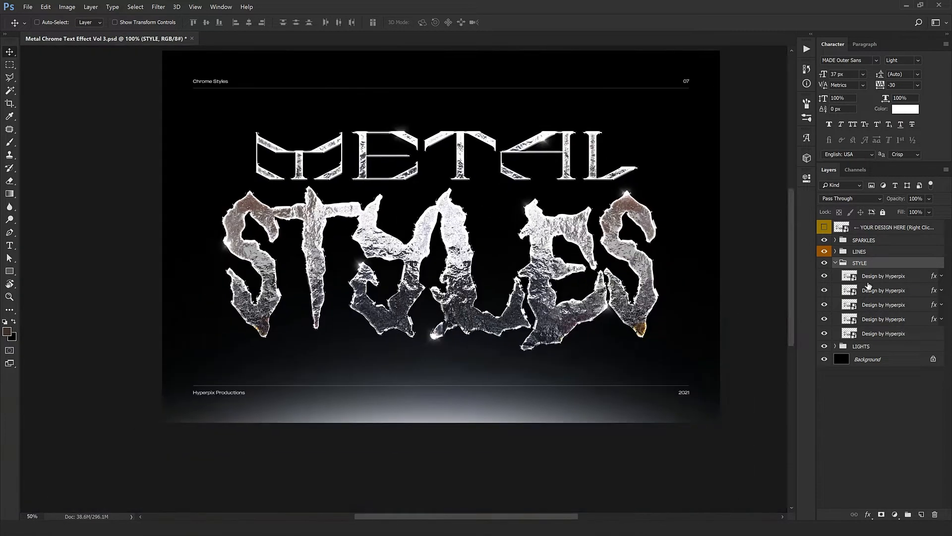
left_click(836, 263)
Step: Expand the LIGHTS group, select a Light layer, and toggle the group's visibility off and on
left_click(874, 277)
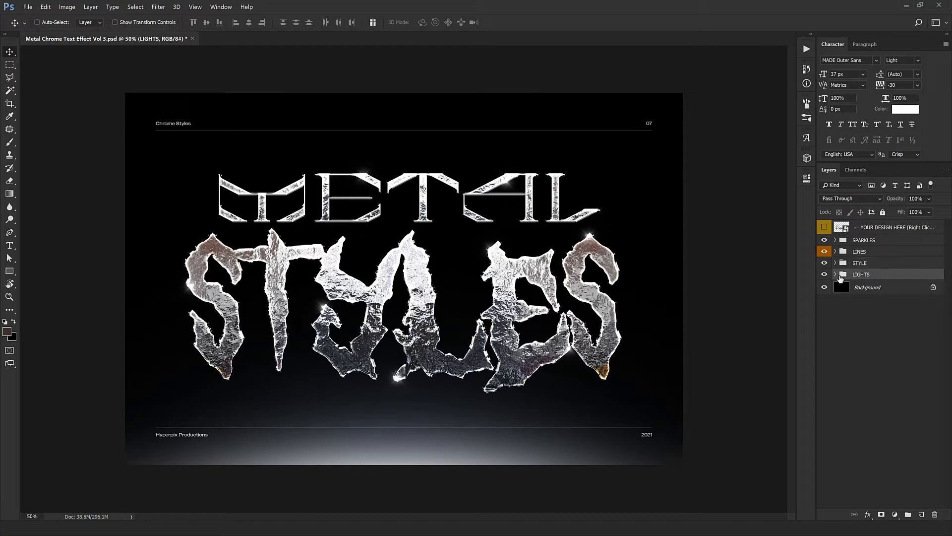
left_click(836, 275)
left_click(876, 290)
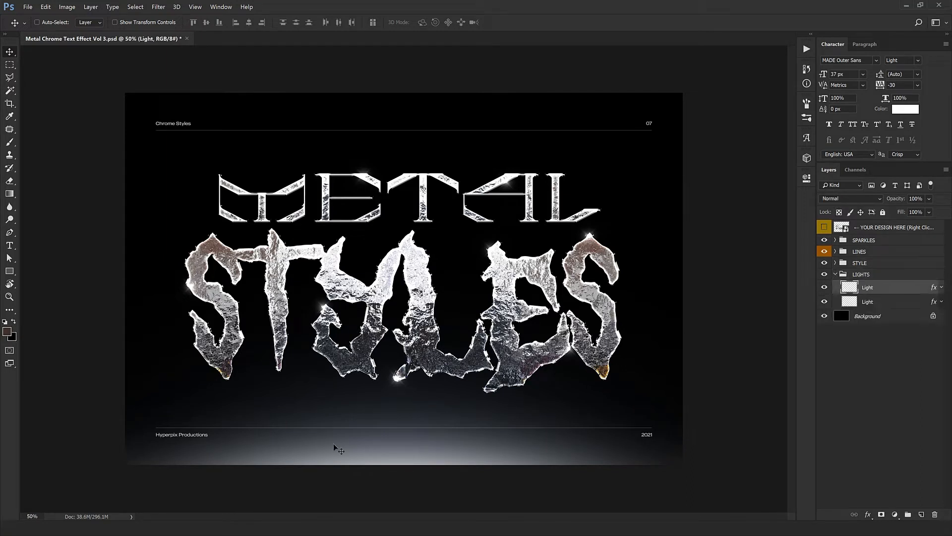
left_click(825, 275)
left_click(825, 275)
mouse_move(501, 347)
left_mouse_down()
mouse_move(495, 374)
mouse_move(485, 343)
left_mouse_up()
double_click(916, 298)
left_click_drag(813, 191, 853, 314)
left_click(570, 444)
left_click(771, 339)
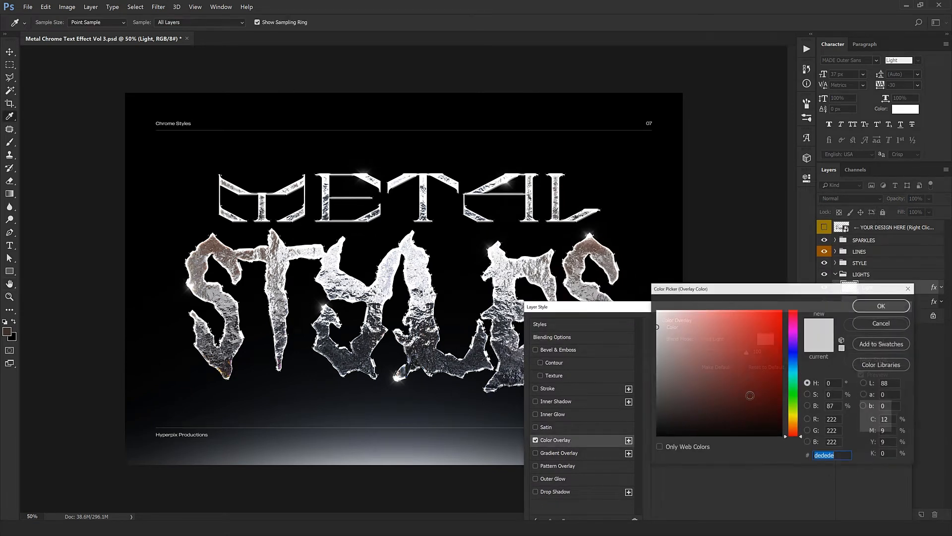
left_click(794, 372)
left_click(712, 351)
left_click(715, 324)
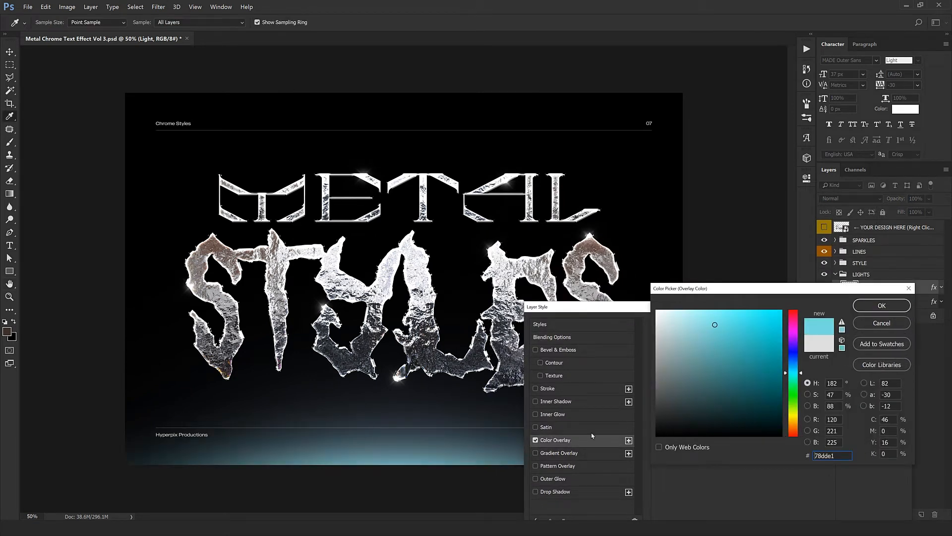
left_click(878, 324)
left_click(876, 341)
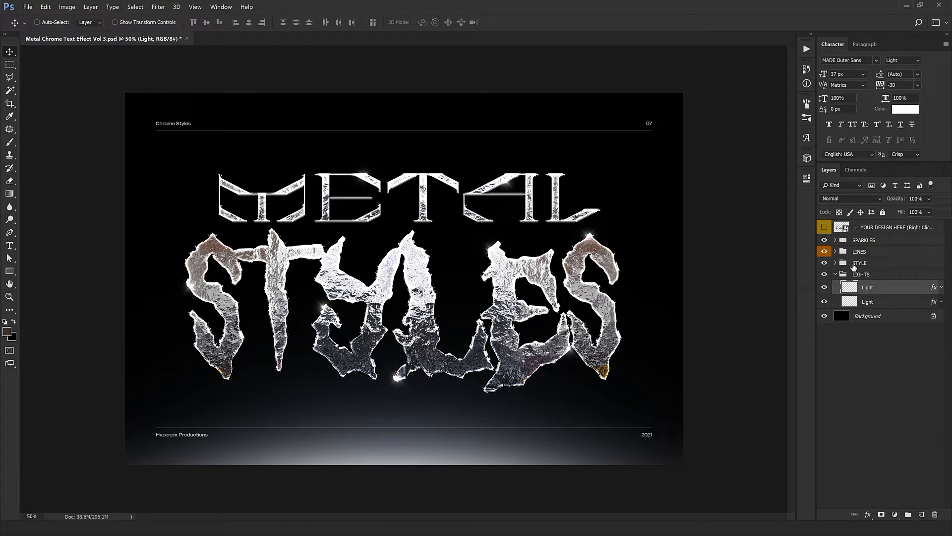
Step: Collapse LIGHTS and open the YOUR DESIGN HERE smart object's contents, selecting the STYLES text layer
left_click(839, 274)
left_click(836, 274)
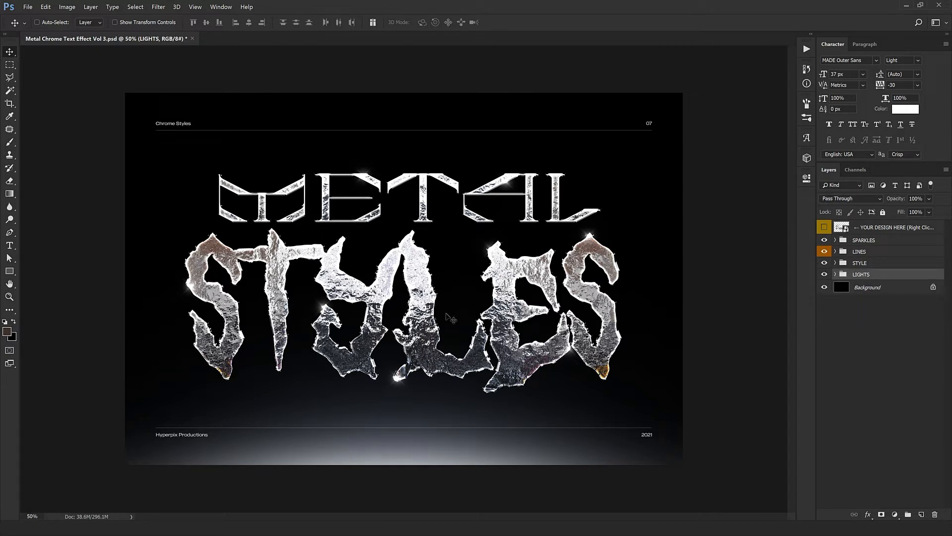
left_click(847, 230)
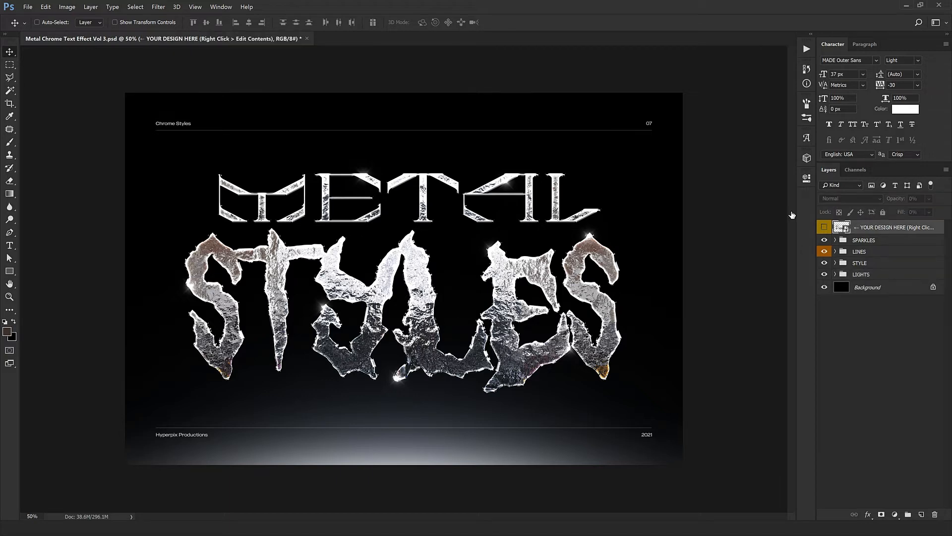
double_click(842, 226)
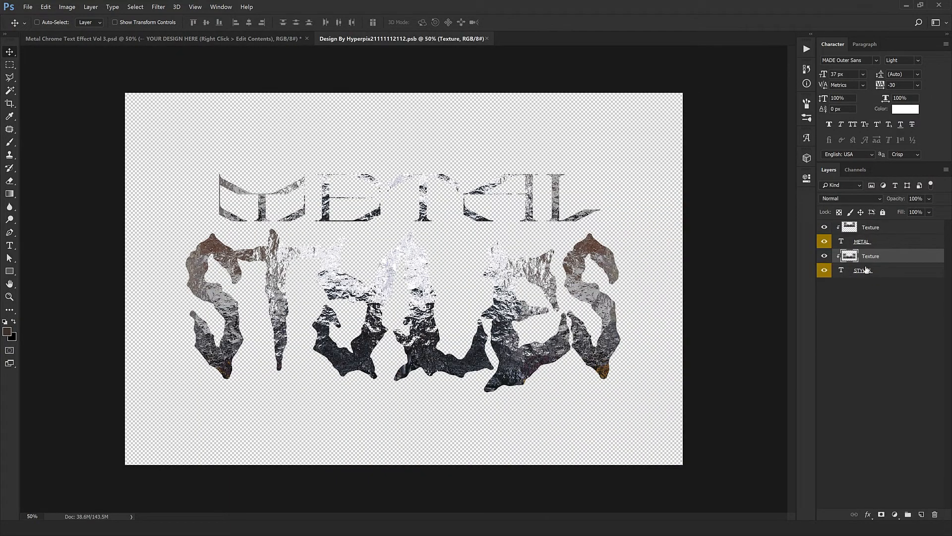
left_click(865, 271)
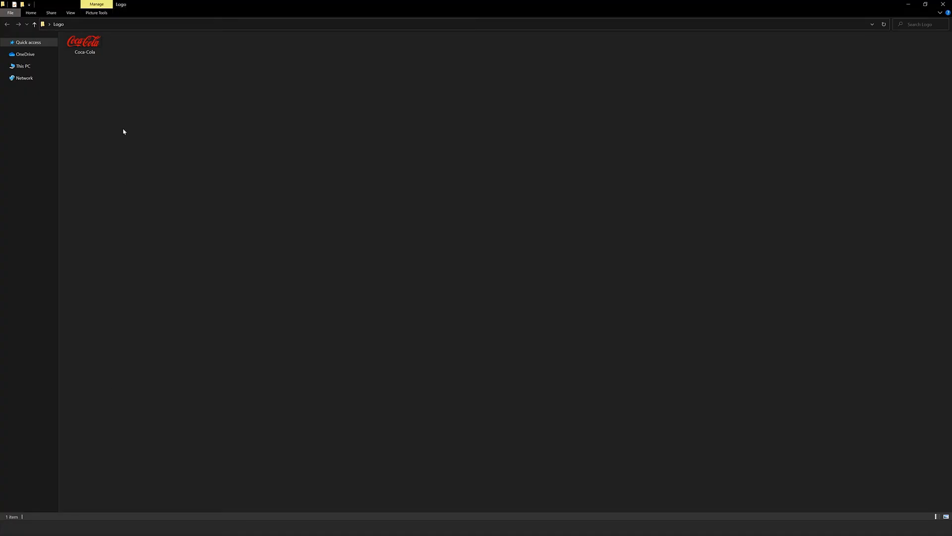
Step: Bring the Coca-Cola logo from its file into the smart object and place its layer below STYLES
left_click_drag(83, 48, 500, 6)
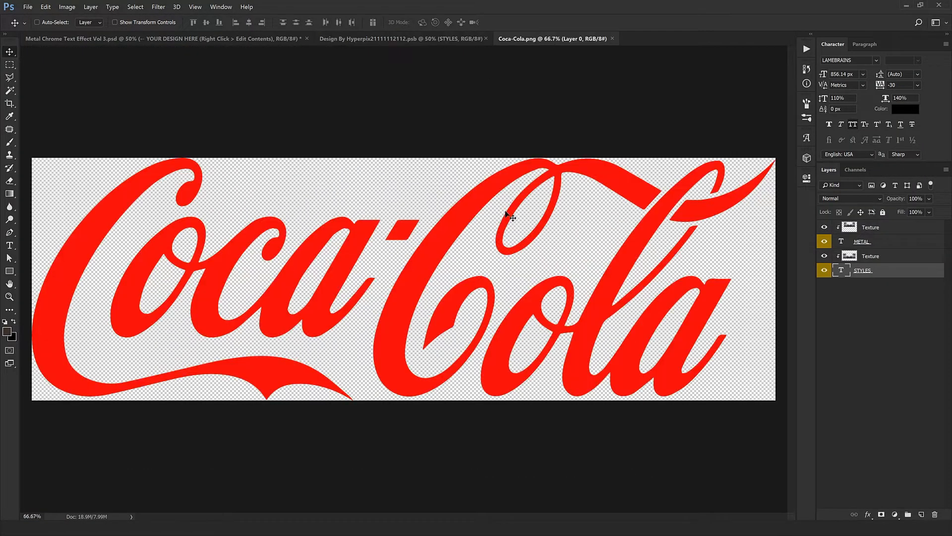
left_click_drag(510, 219, 485, 233)
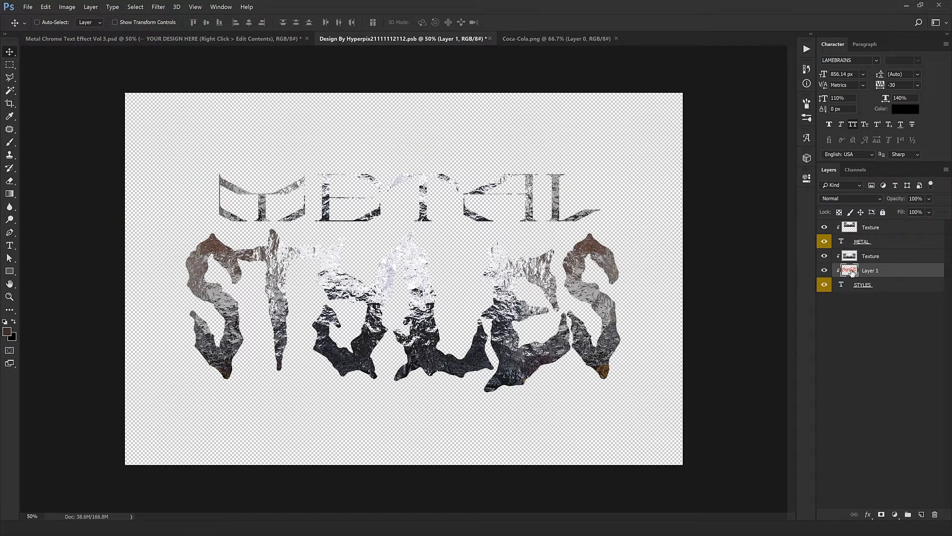
left_click_drag(872, 276, 861, 299)
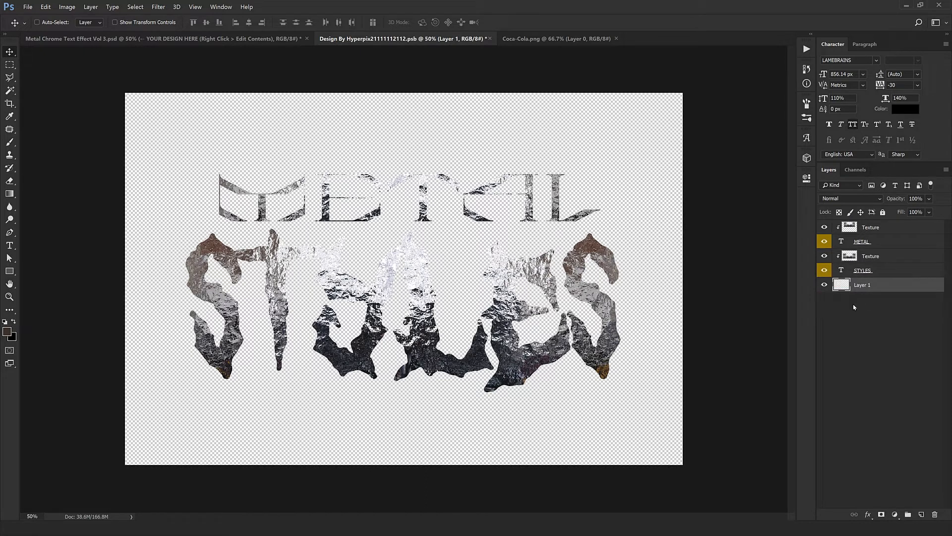
left_click_drag(461, 333, 461, 351)
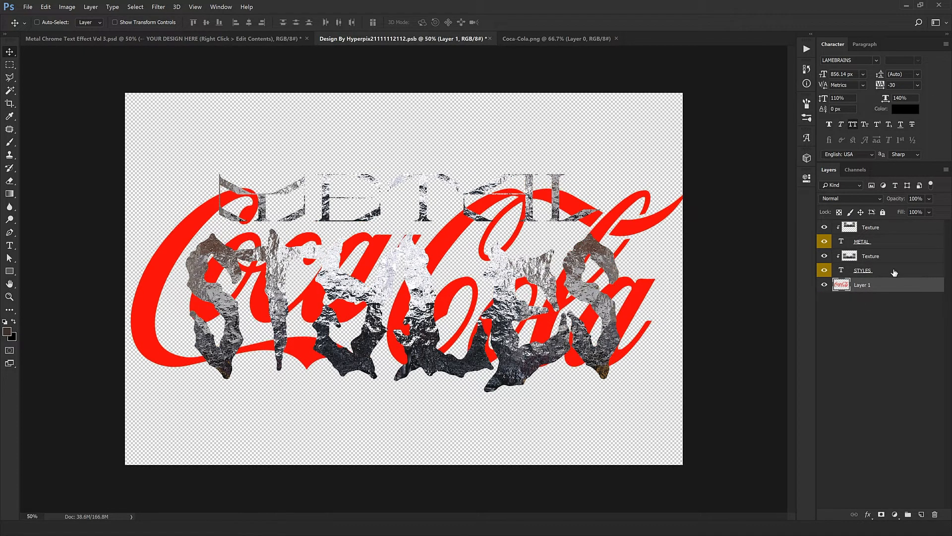
Step: Delete the METAL text layer with its texture and the STYLES text layer
left_click(883, 231)
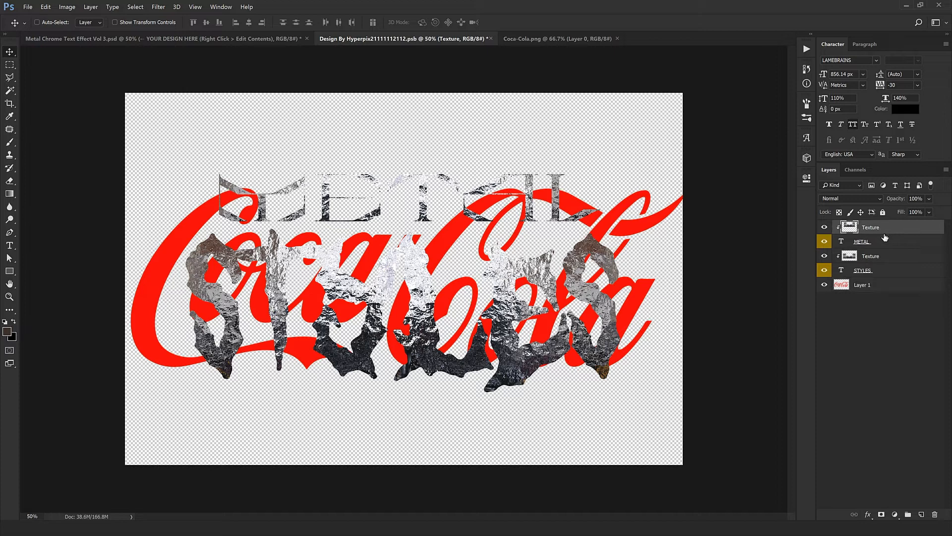
left_click(862, 244, "shift")
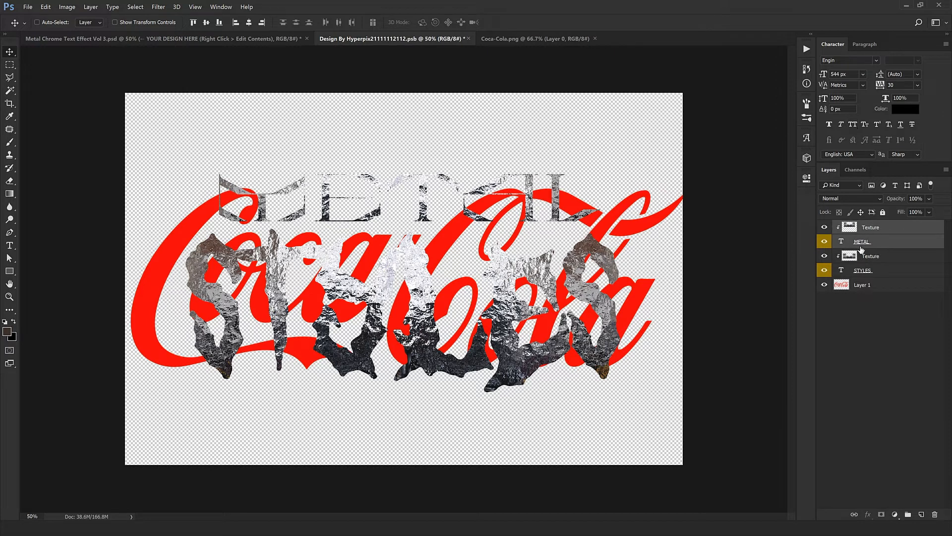
left_click(936, 516)
left_click(878, 243)
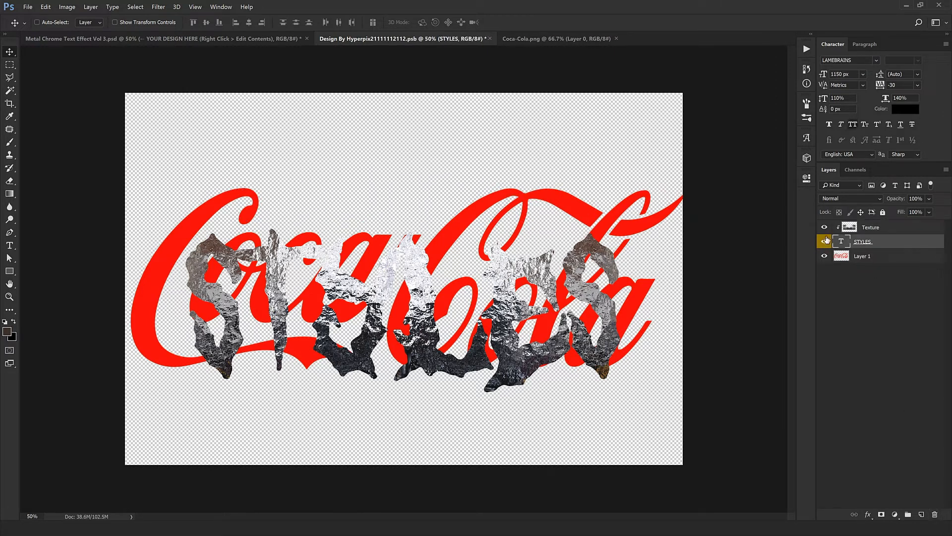
left_click(935, 514)
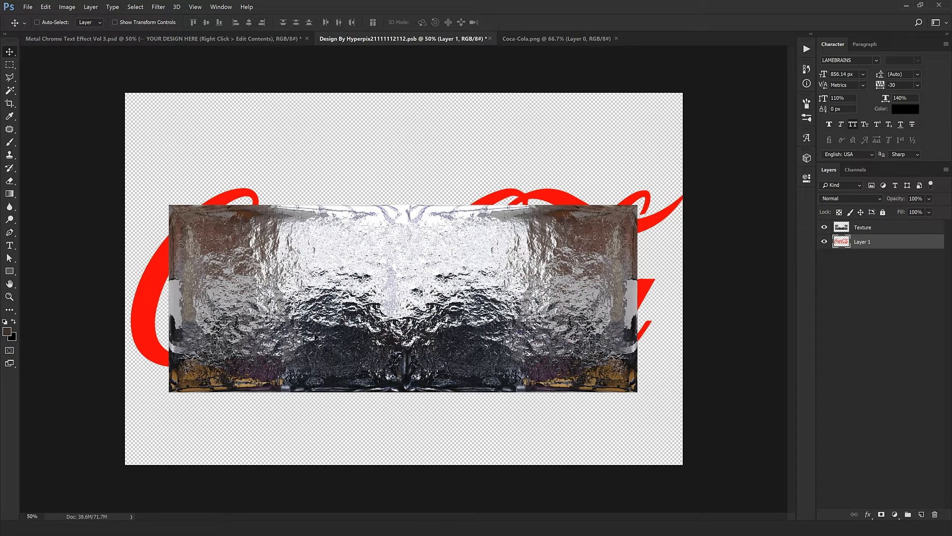
Step: Hide the Texture layer and scale the Coca-Cola logo down with Free Transform
left_click(877, 230)
left_click(890, 242)
left_click(825, 228)
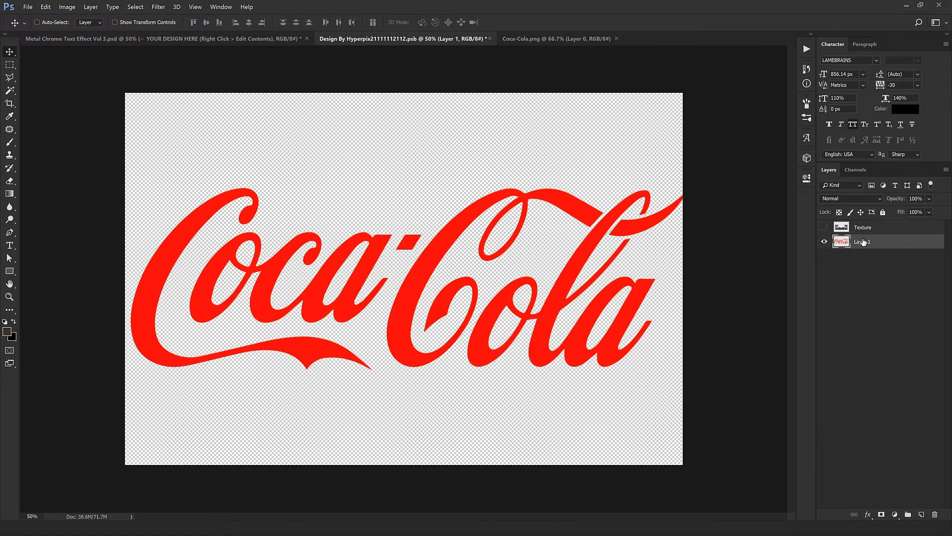
key("ctrl+t")
left_click_drag(681, 367, 635, 350)
left_click_drag(568, 325, 542, 311)
key("Return")
Step: Move the scaled Coca-Cola logo to the centre of the canvas
key("ctrl+l")
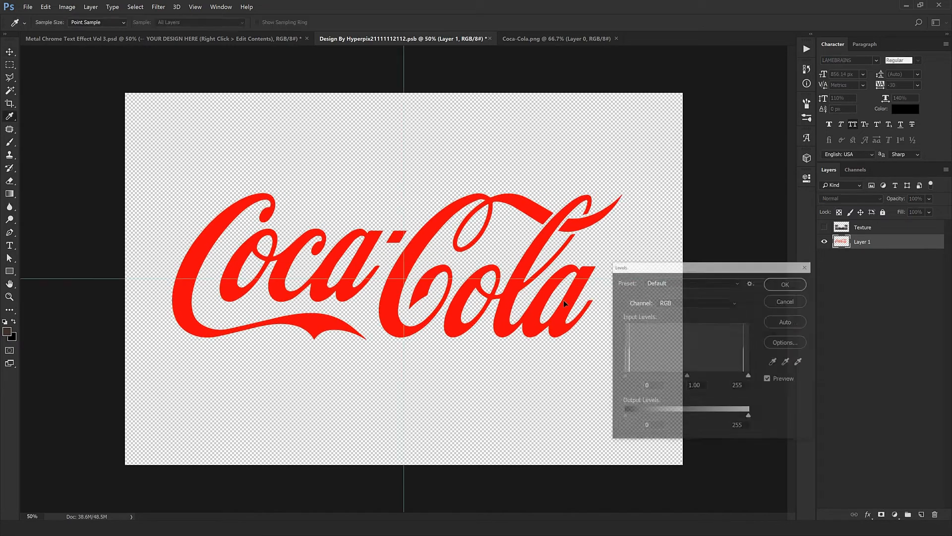
left_click(787, 300)
key("ctrl+t")
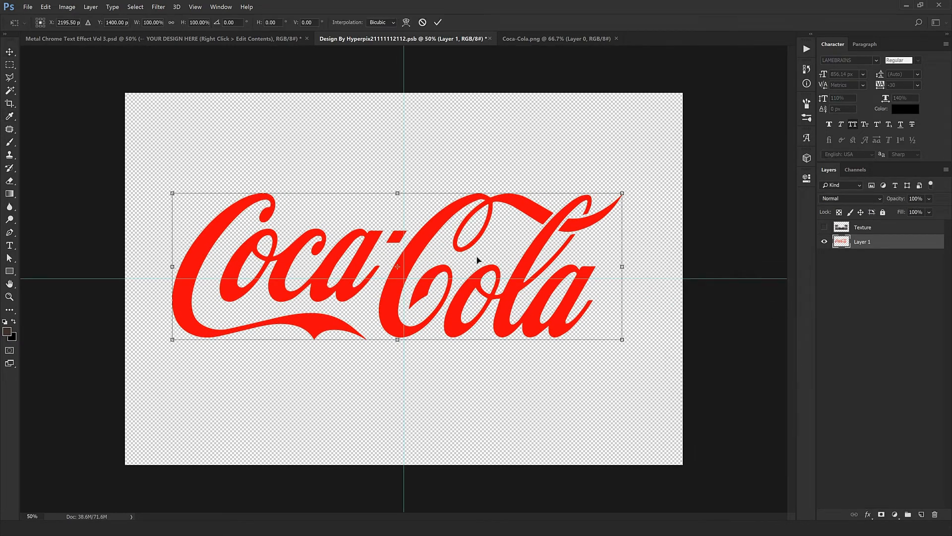
left_click_drag(478, 260, 485, 267)
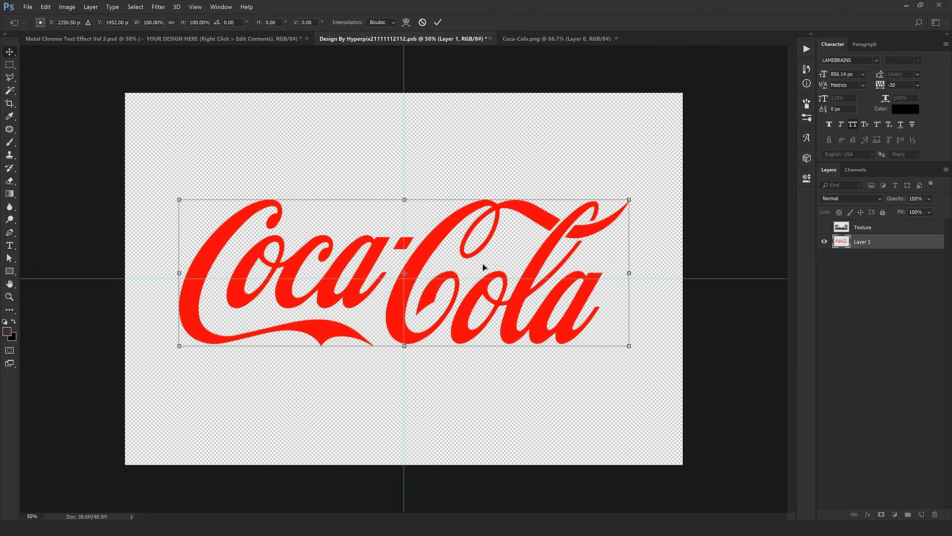
key("Return")
Step: Show the Texture layer, move it over the logo, and clip it to the logo as a clipping mask
left_click(825, 227)
left_click(863, 228)
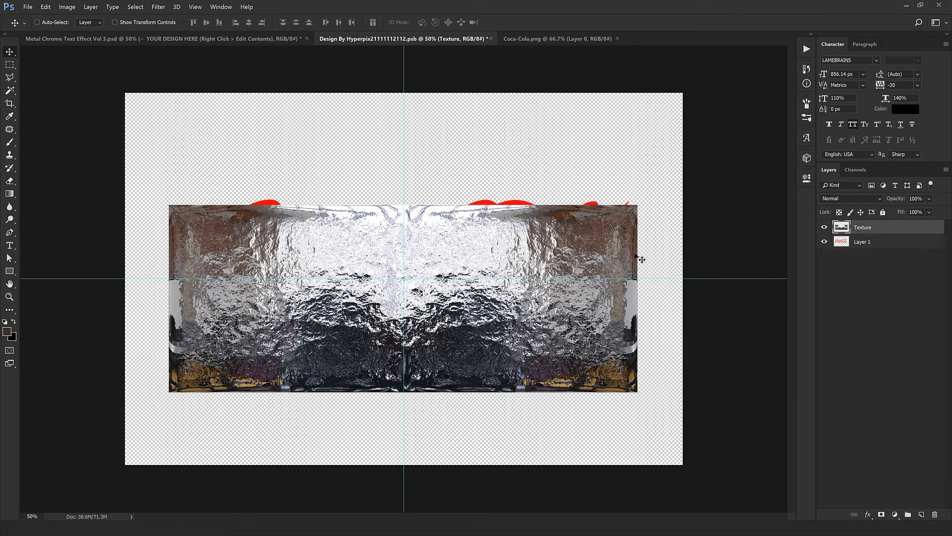
left_click_drag(576, 253, 574, 233)
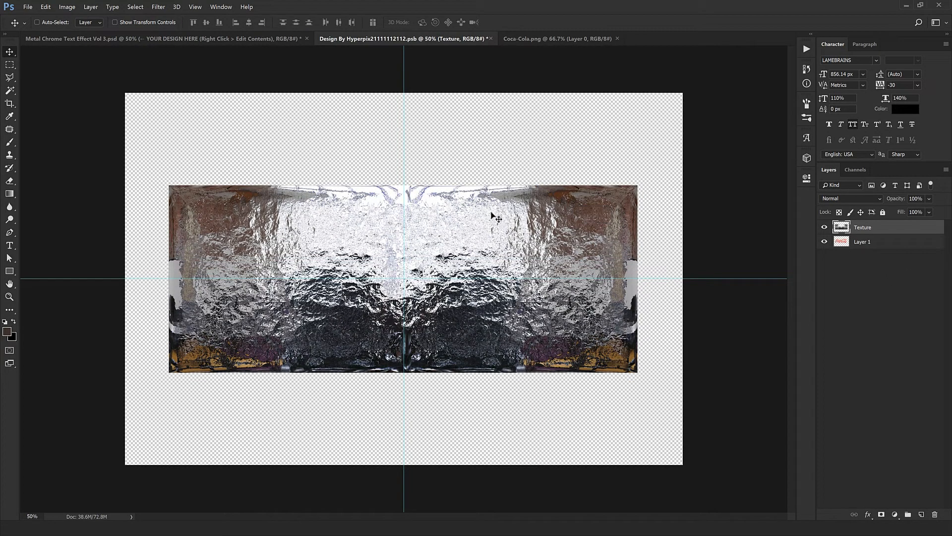
right_click(907, 231)
left_click(912, 232)
right_click(907, 228)
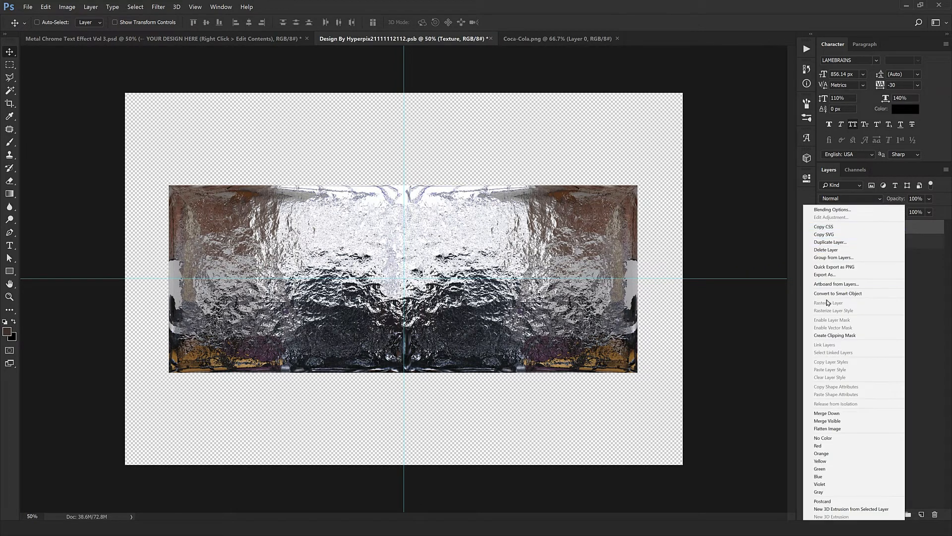
left_click(843, 336)
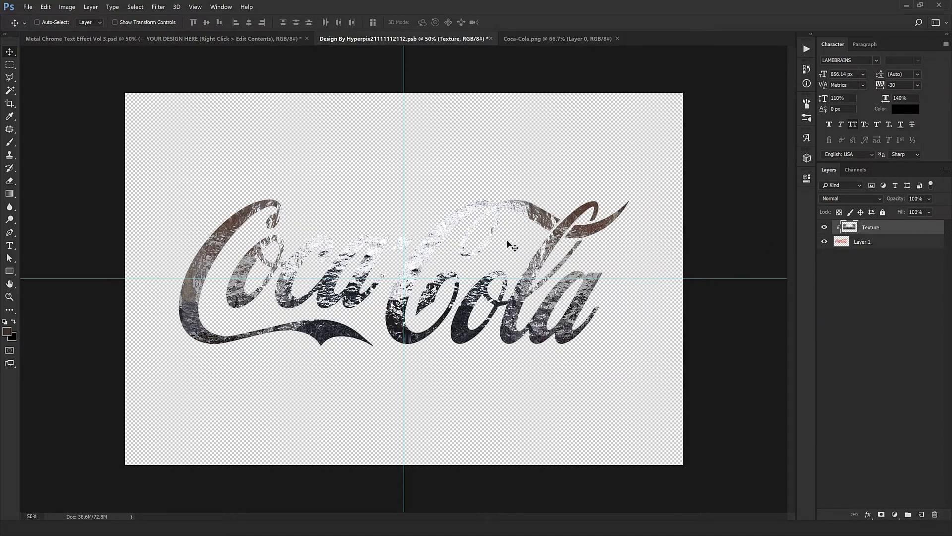
left_click_drag(512, 247, 511, 216)
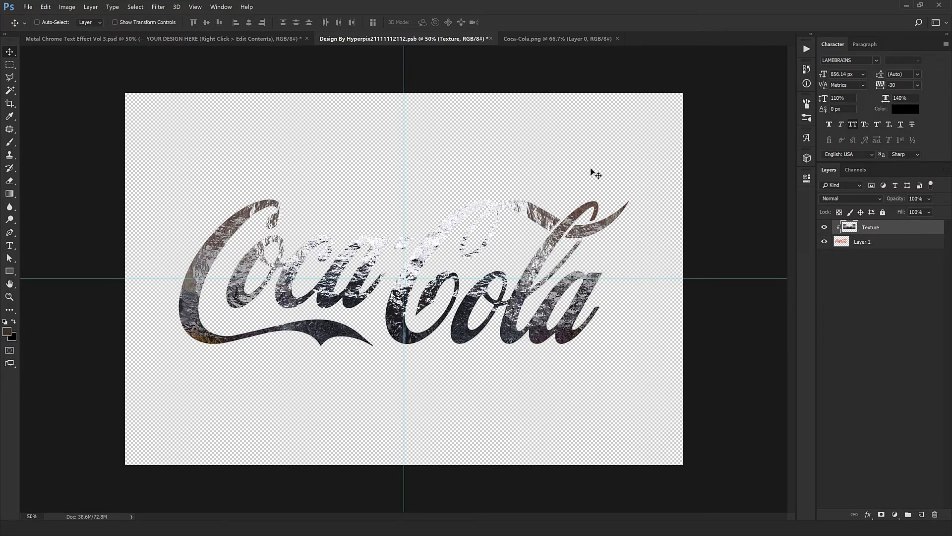
Step: Close the Coca-Cola file and save and close the smart object to update the mockup
left_click(617, 38)
left_click(491, 39)
left_click(437, 208)
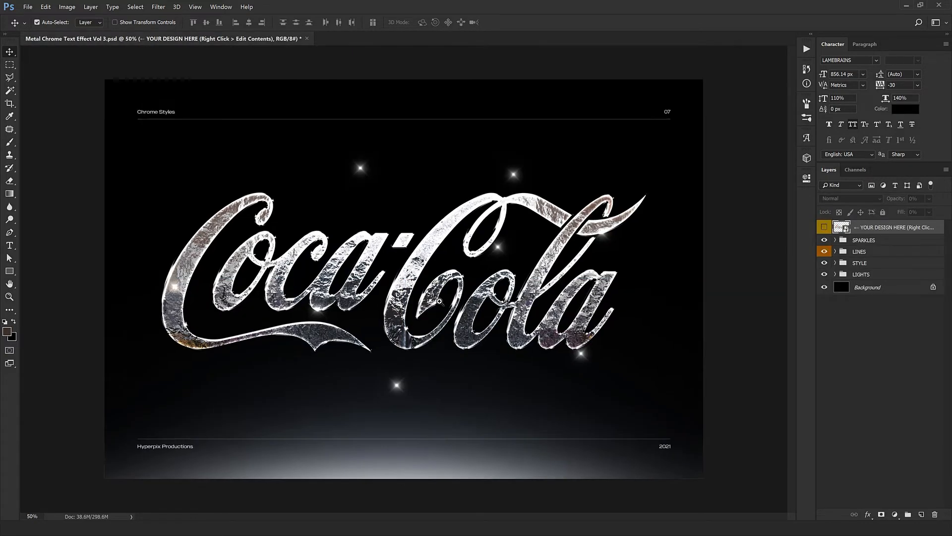
Step: Zoom in to examine the chrome Coca-Cola logo, then zoom back out
left_click(439, 301, "ctrl")
left_click(550, 320, "ctrl")
left_click_drag(563, 296, 554, 308)
left_click_drag(240, 312, 301, 349)
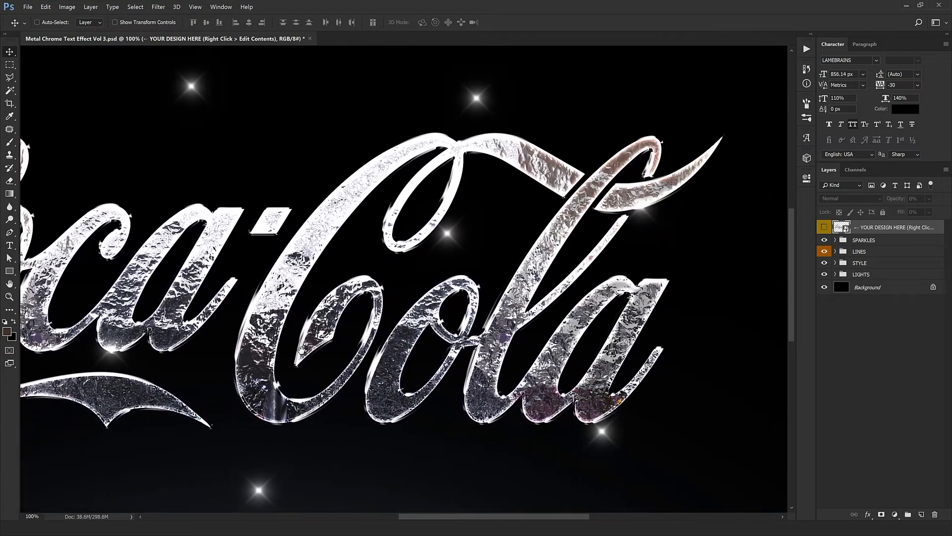
key("ctrl+minus")
key("ctrl+minus")
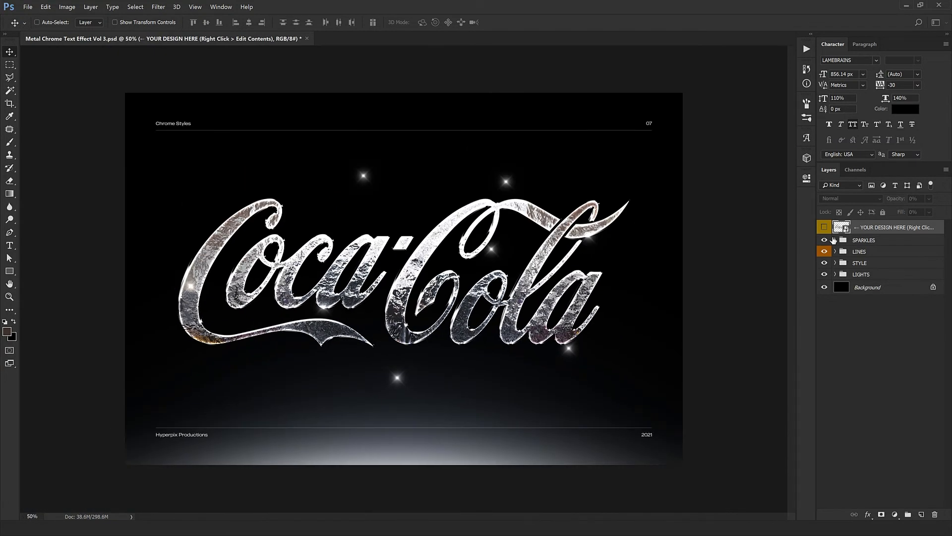
Step: Expand the SPARKLES group, select several Sparkle layers, and duplicate and move sparkles onto the edges of the logo
left_click(835, 240)
left_click(873, 253)
left_click_drag(377, 344, 289, 366)
left_click(893, 268)
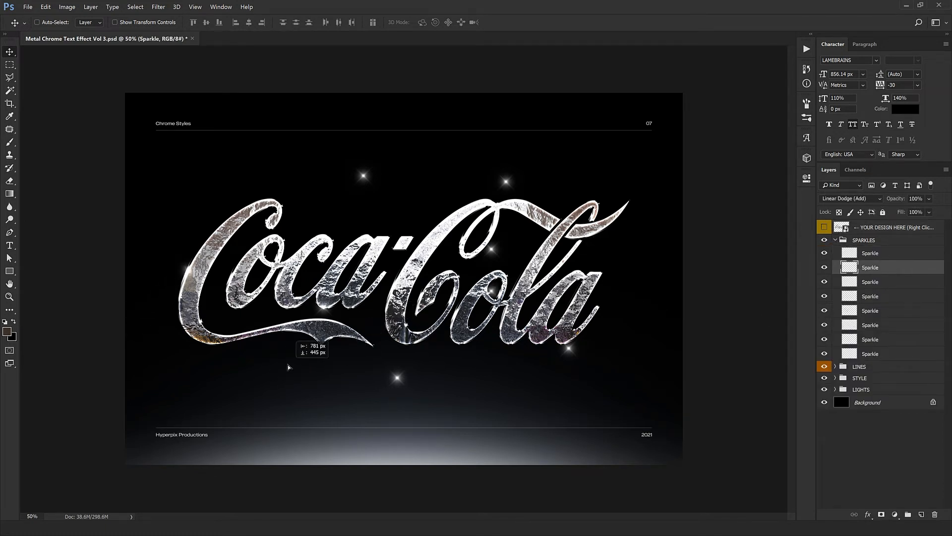
left_click(890, 282)
left_click(888, 311)
left_click(887, 326)
left_click(886, 340)
left_click(884, 355)
left_click_drag(427, 204, 478, 382)
left_click_drag(584, 335, 415, 413)
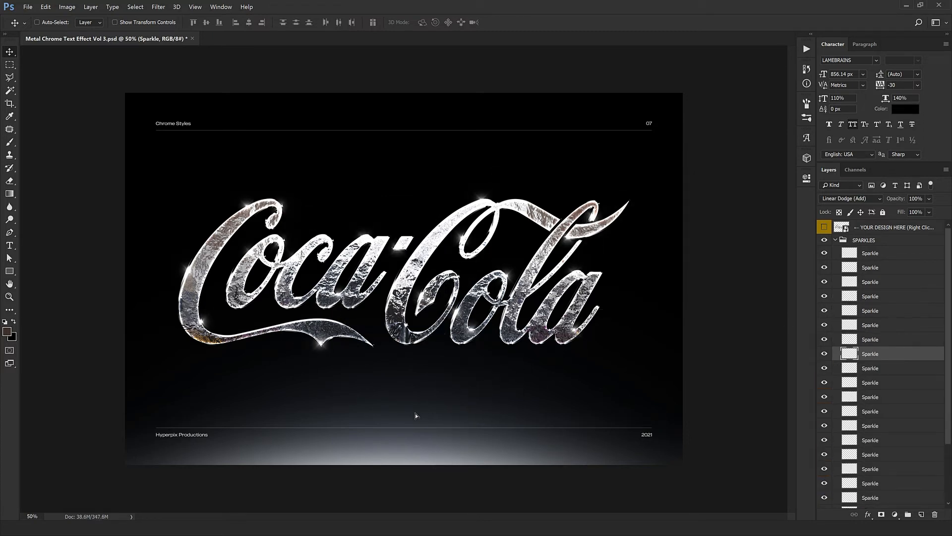
Step: Zoom in to examine the sparkles along the chrome logo, then zoom back out
scroll(439, 316, "up", 1)
left_click_drag(439, 317, 451, 337)
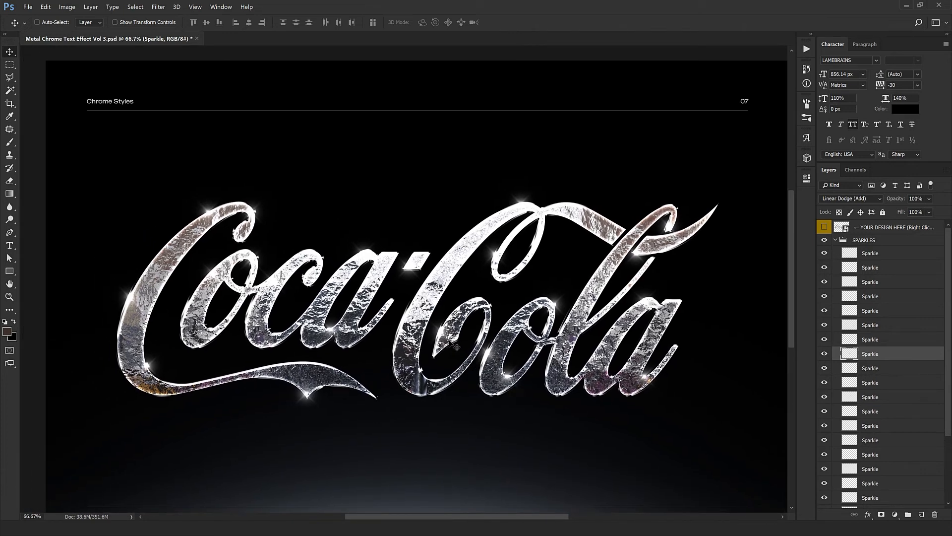
scroll(407, 344, "up", 1)
left_click_drag(283, 326, 318, 352)
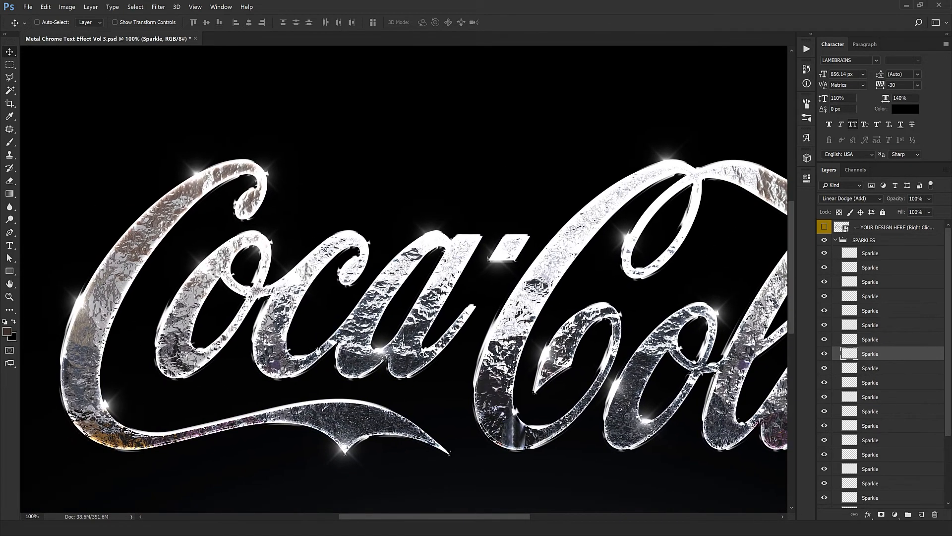
scroll(546, 373, "down", 3)
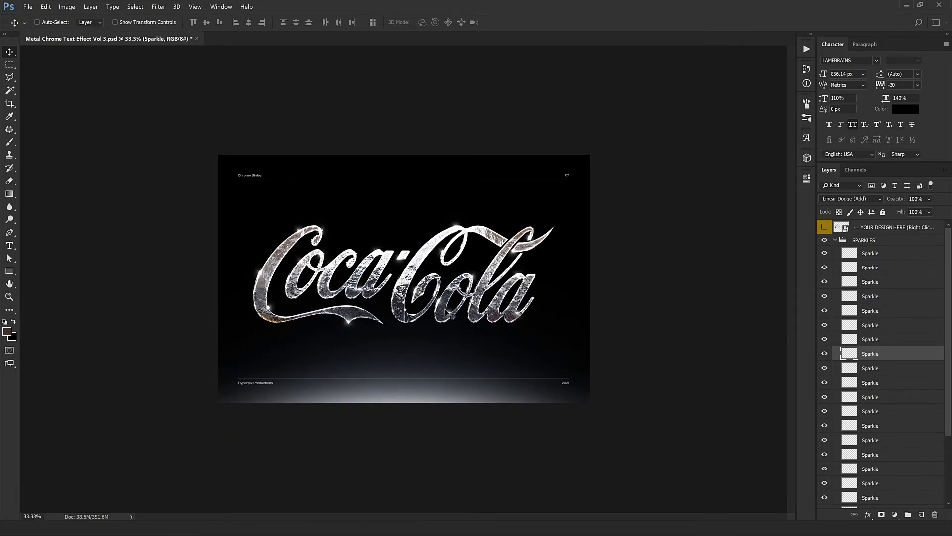
Step: Collapse the SPARKLES group, hide the background, lights, lines and sparkles to inspect the logo alone, then show them again
left_click(844, 240)
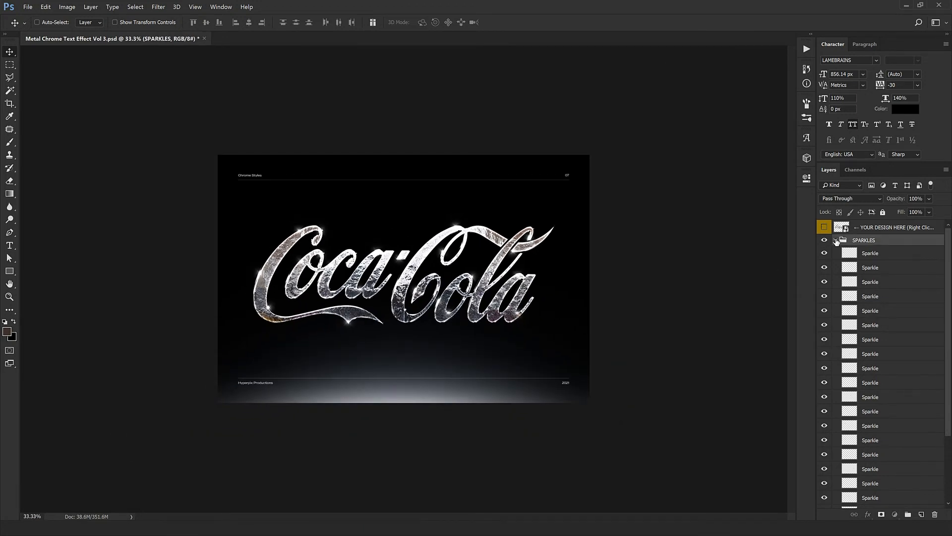
left_click(836, 240)
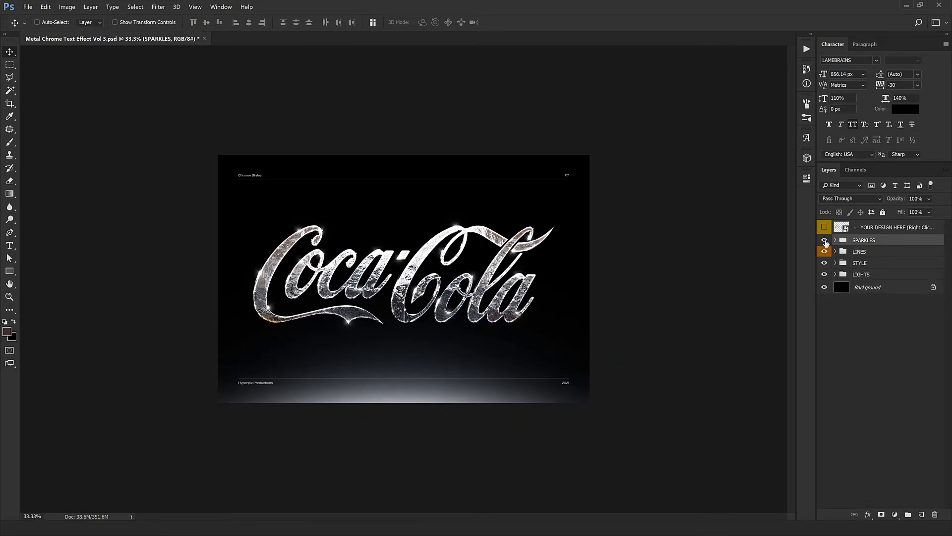
left_click(824, 287)
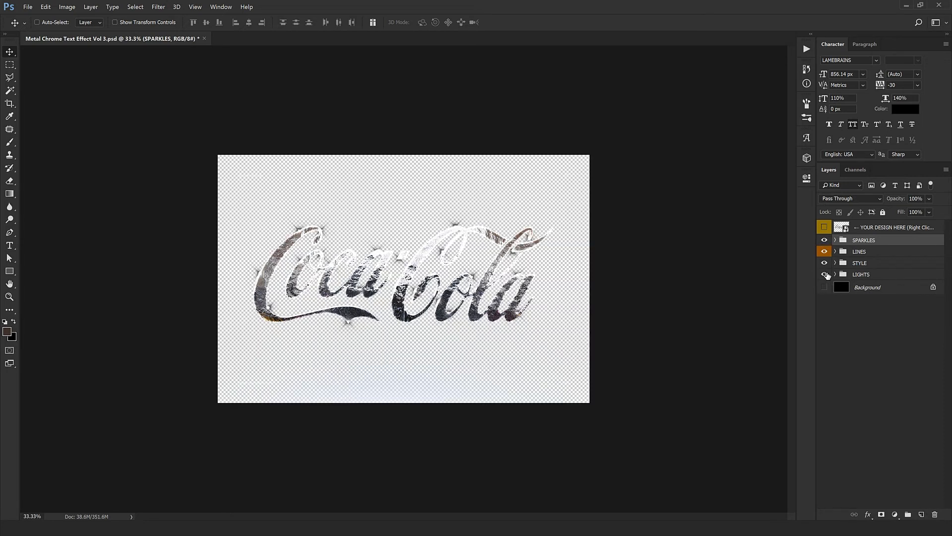
left_click(824, 274)
left_click(825, 252)
left_click(366, 307, "ctrl")
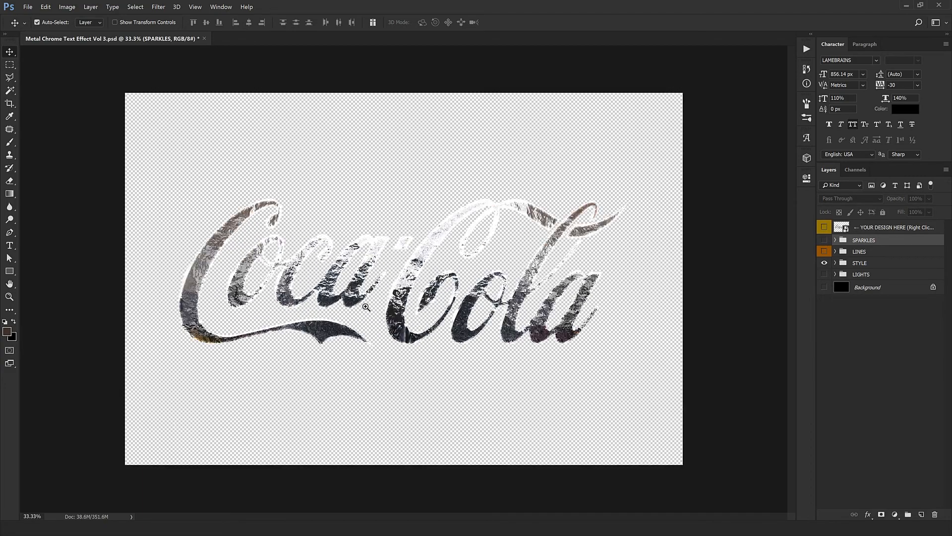
left_click(366, 307, "ctrl")
left_click_drag(397, 330, 426, 441)
left_click(526, 426, "ctrl")
left_click(563, 394, "alt")
left_click(577, 368, "alt")
left_click(605, 364, "alt")
left_click(651, 363, "alt")
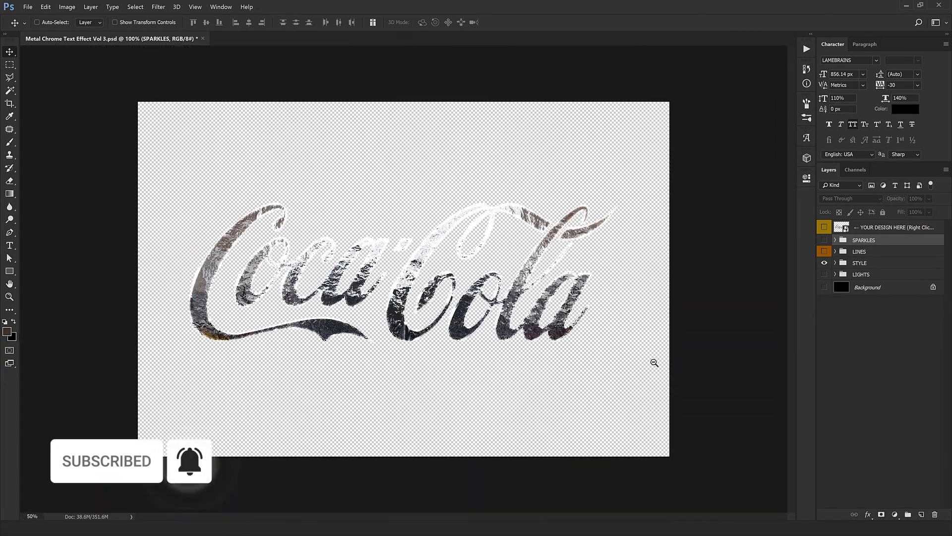
left_click_drag(825, 240, 824, 297)
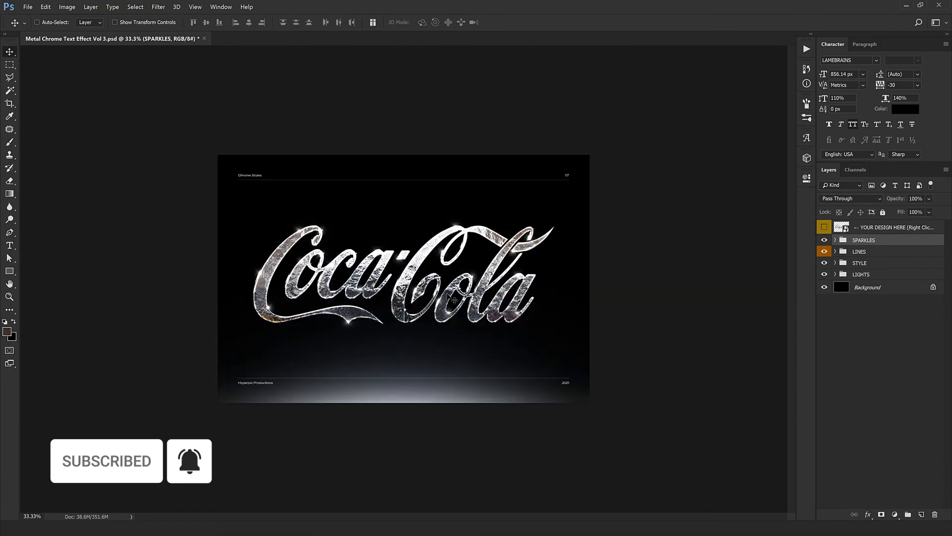